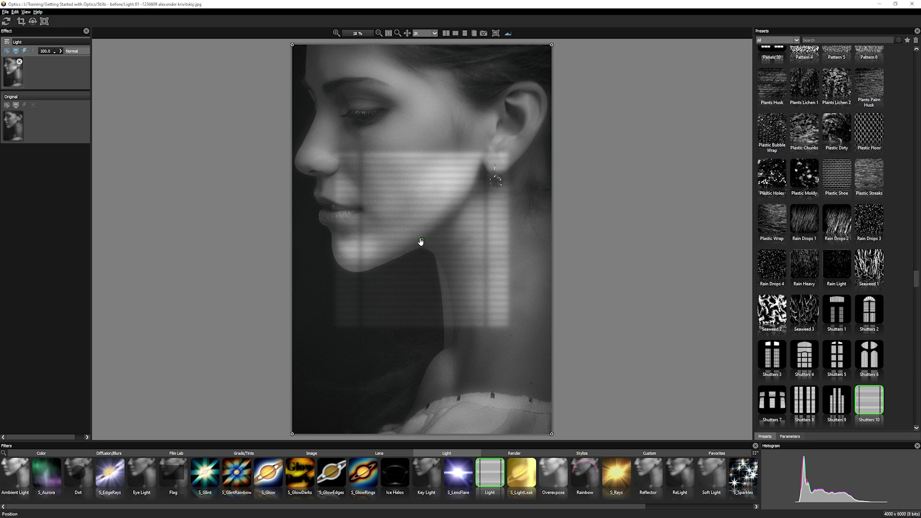
# Lower the striped light onto the neck and browse the Curved Door and Double Window presets
pyautogui.moveTo(423, 242)
pyautogui.mouseDown()
pyautogui.moveTo(437, 97)
pyautogui.moveTo(391, 349)
pyautogui.moveTo(412, 298)
pyautogui.mouseUp()
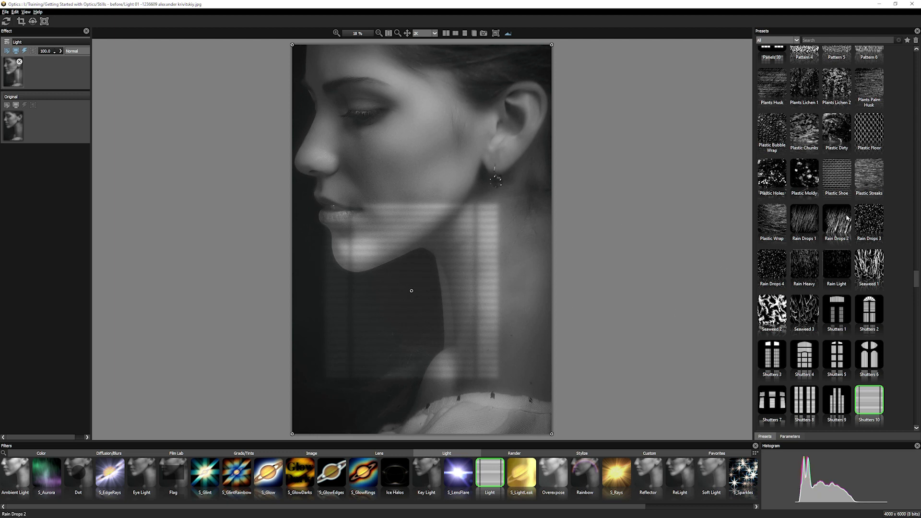
pyautogui.moveTo(916, 277); pyautogui.dragTo(919, 65)
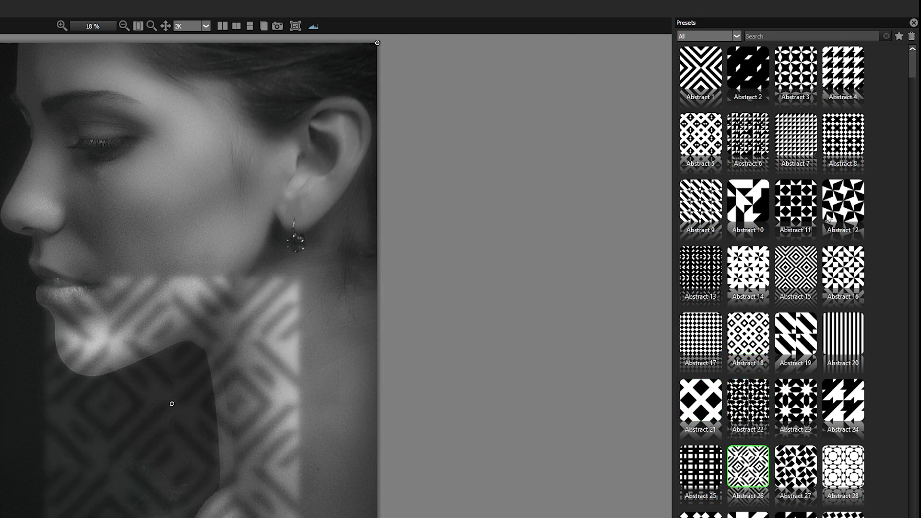
pyautogui.click(730, 36)
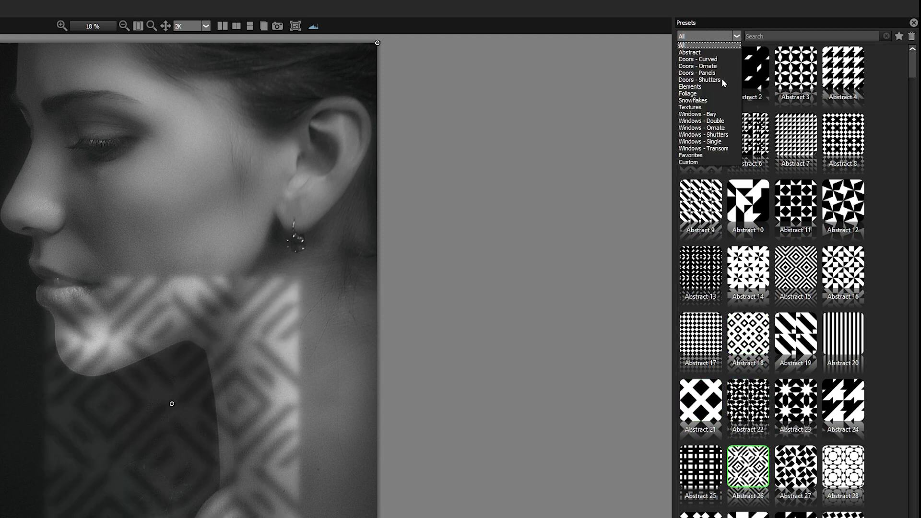
pyautogui.click(702, 59)
pyautogui.click(720, 37)
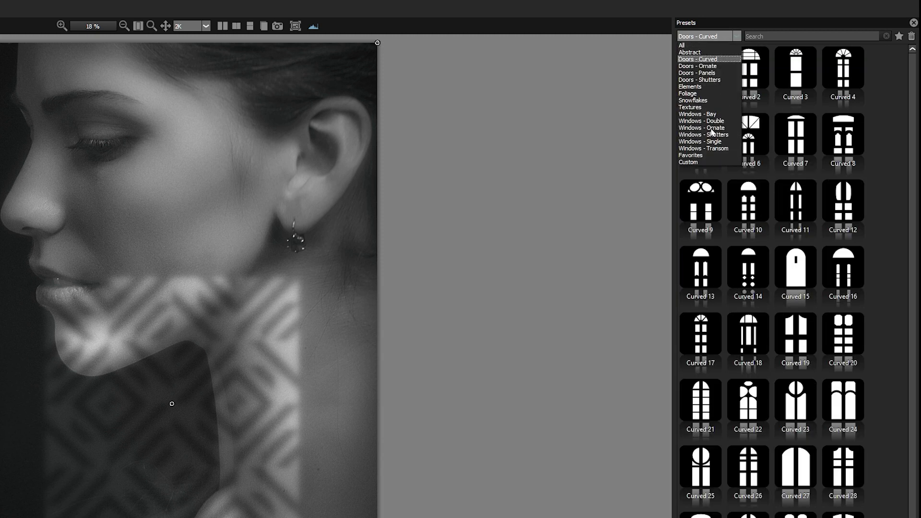
pyautogui.click(714, 121)
pyautogui.click(717, 36)
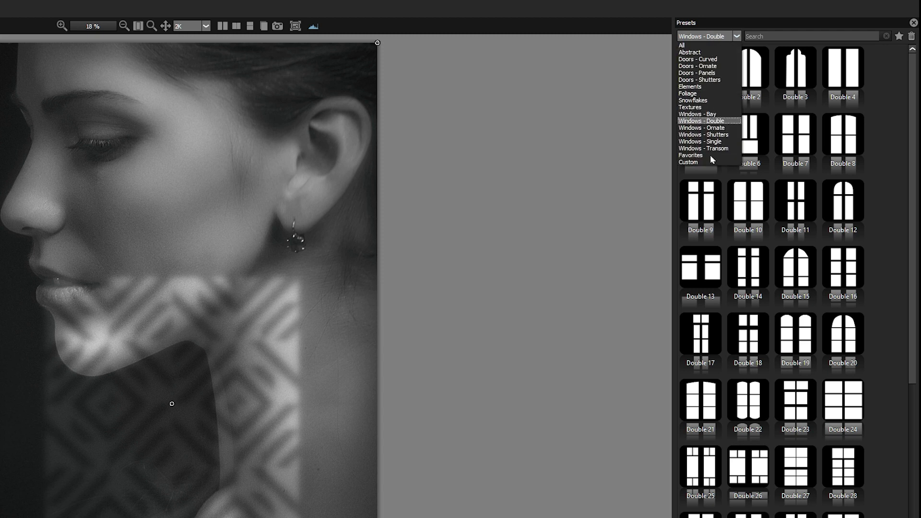
# Apply the Foliage preset Branches 11 via Textures and place it over the jaw and neck
pyautogui.click(701, 108)
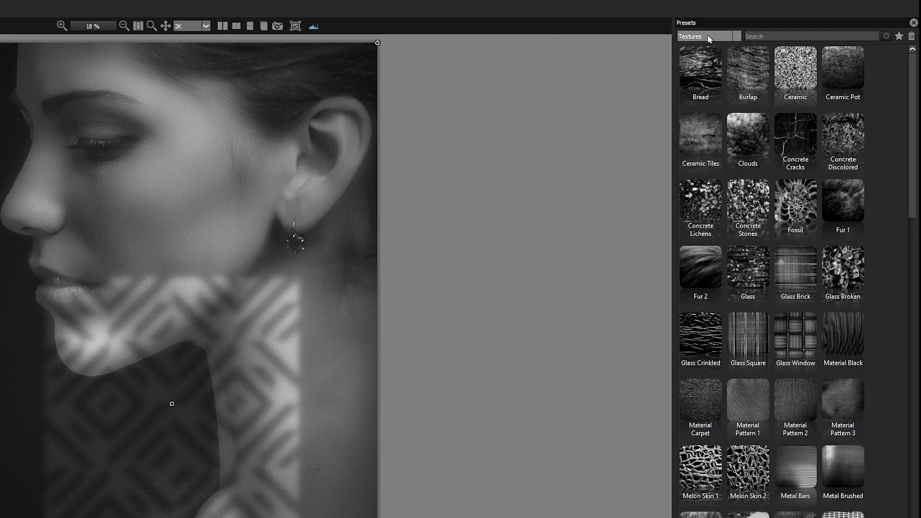
pyautogui.click(711, 38)
pyautogui.click(711, 94)
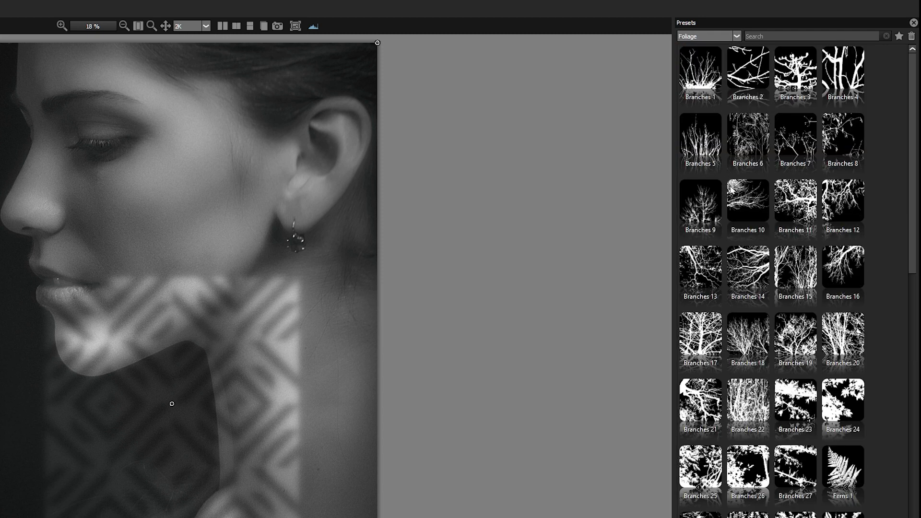
pyautogui.click(798, 206)
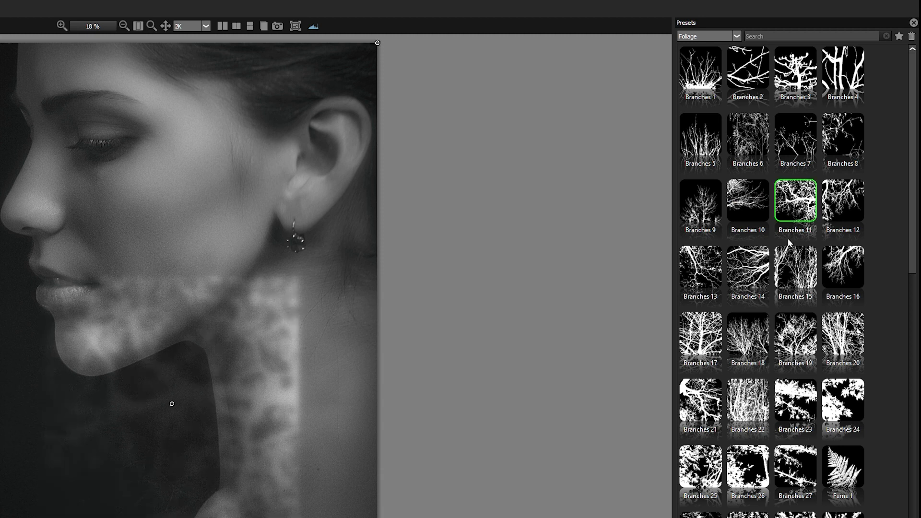
pyautogui.moveTo(173, 408)
pyautogui.mouseDown()
pyautogui.moveTo(199, 179)
pyautogui.moveTo(175, 321)
pyautogui.moveTo(188, 350)
pyautogui.mouseUp()
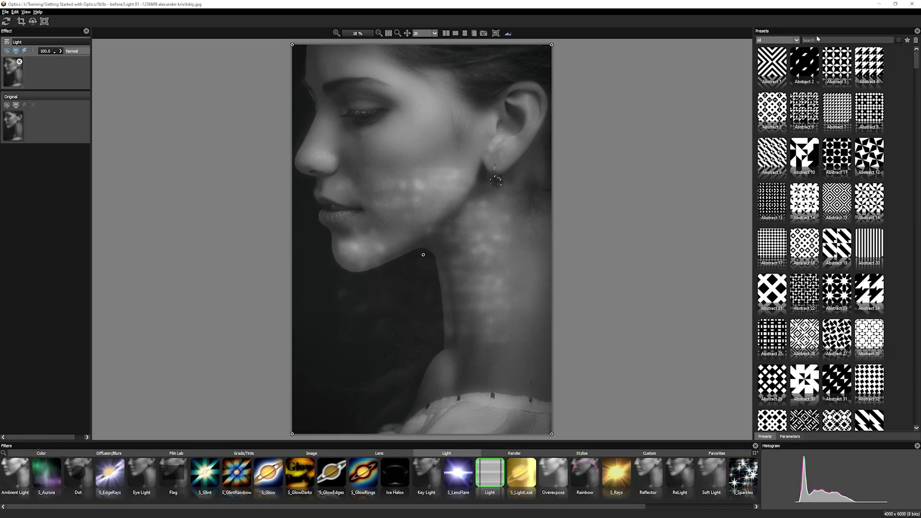
pyautogui.write('water')
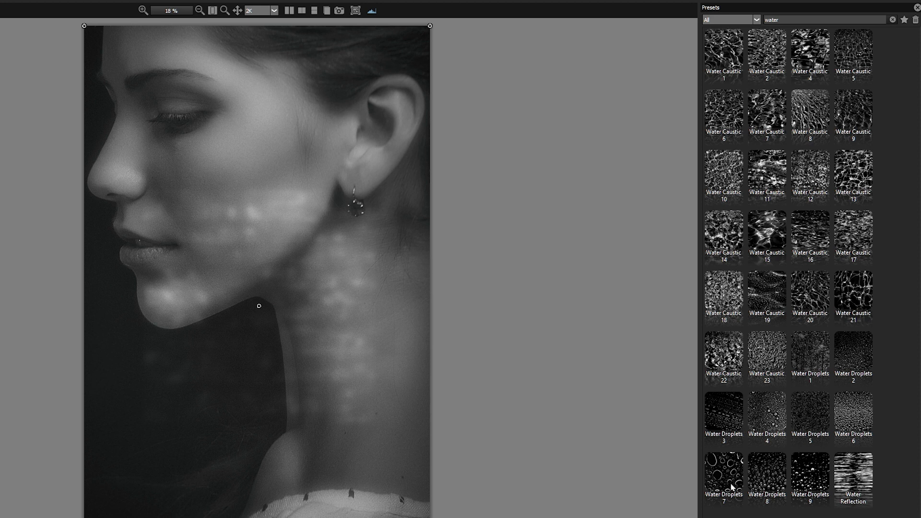
# Apply the Water Droplets 7 gobo and move it up onto her cheek
pyautogui.click(734, 480)
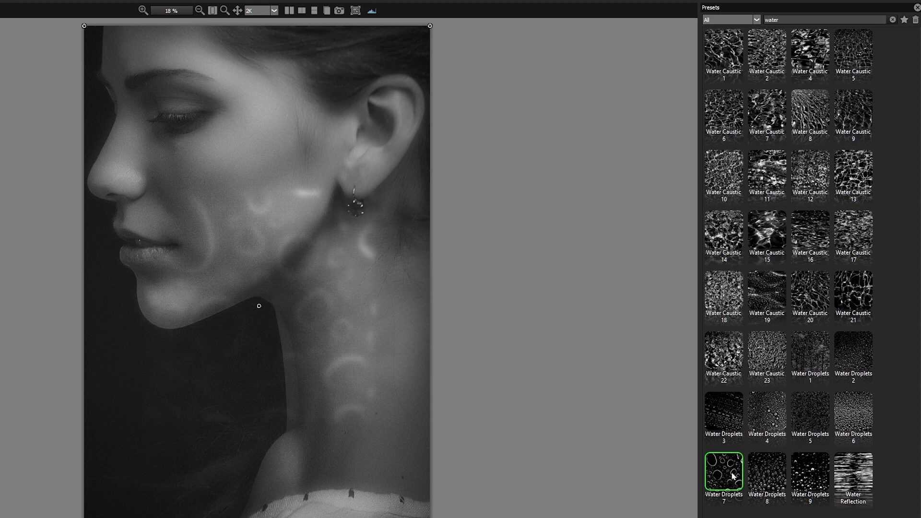
pyautogui.moveTo(259, 307); pyautogui.dragTo(233, 193)
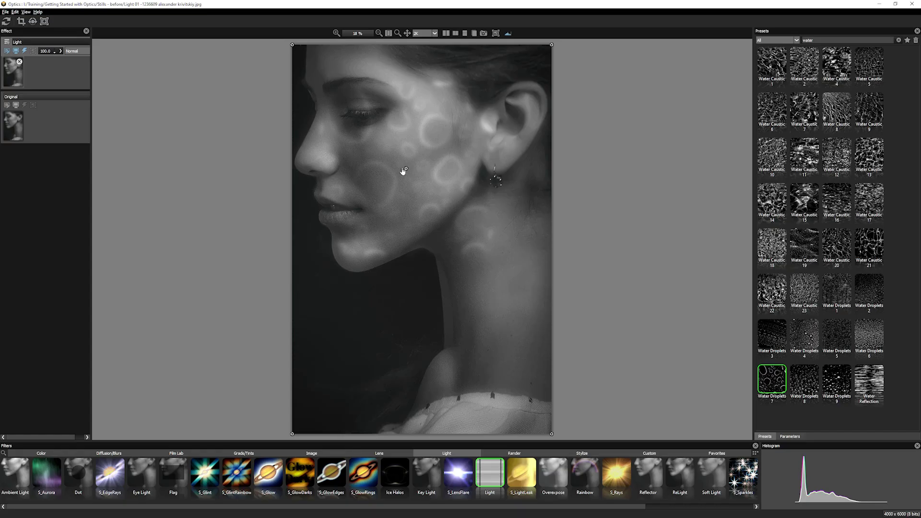
# Show the droplet light's parameters and set Blend mode to Add after trying Screen and Subtract
pyautogui.click(791, 436)
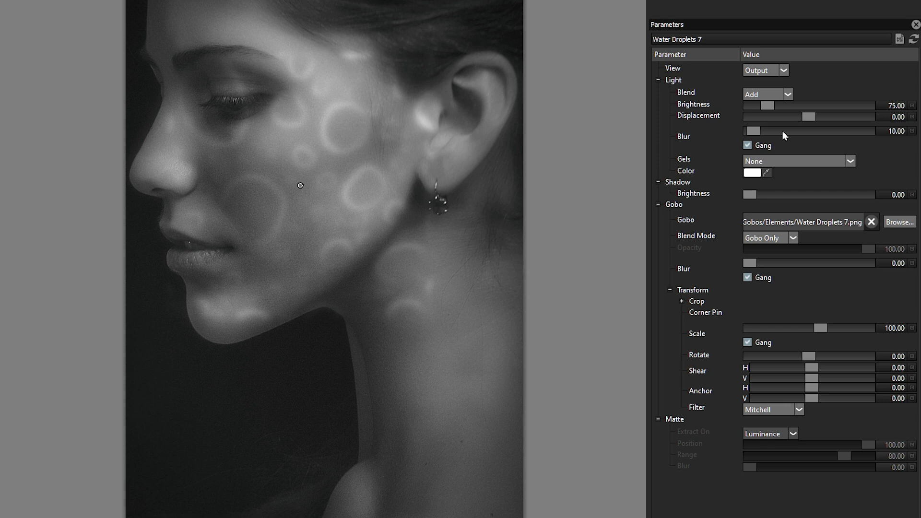
pyautogui.click(777, 94)
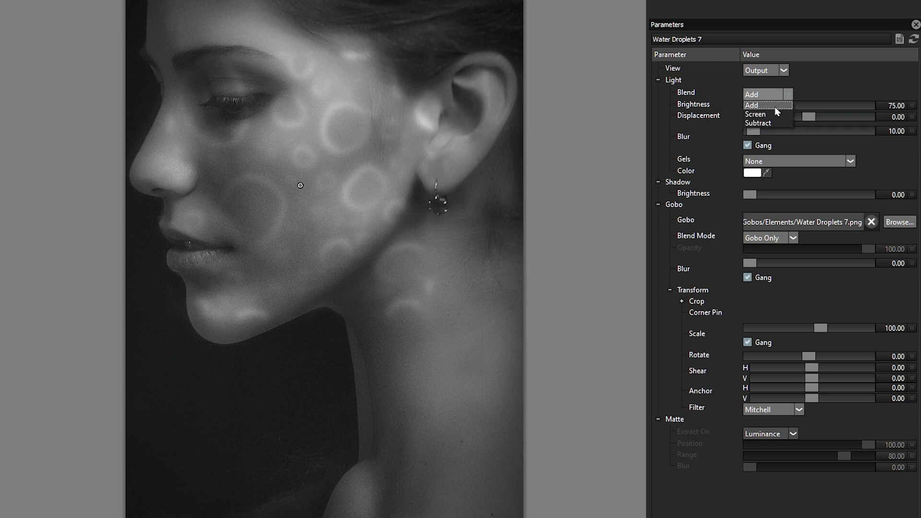
pyautogui.click(775, 114)
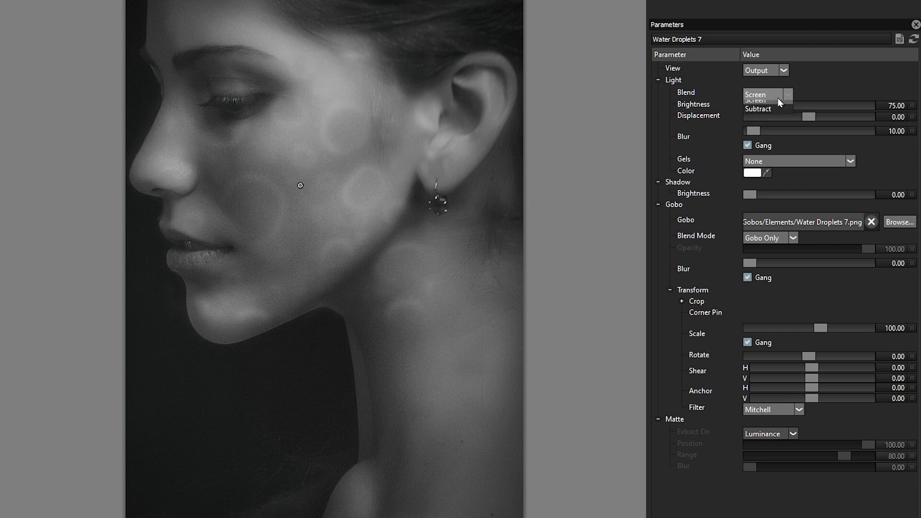
pyautogui.click(776, 124)
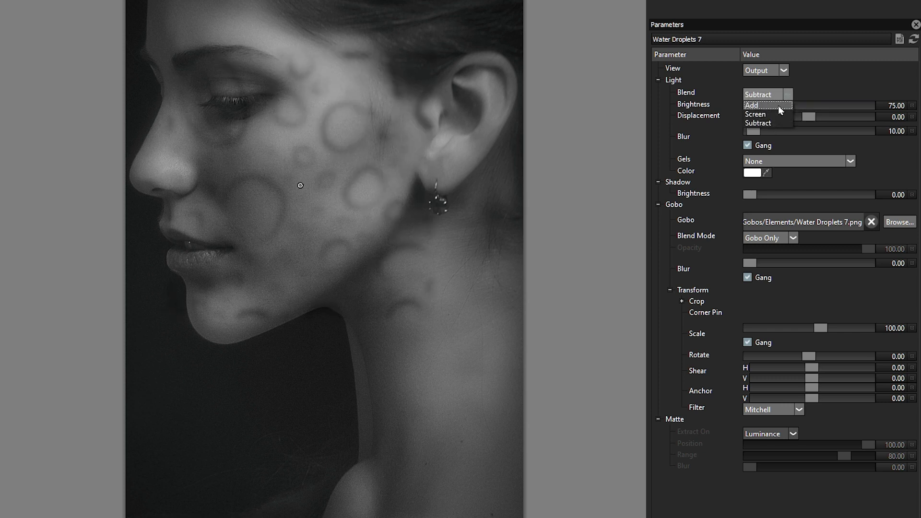
pyautogui.click(778, 106)
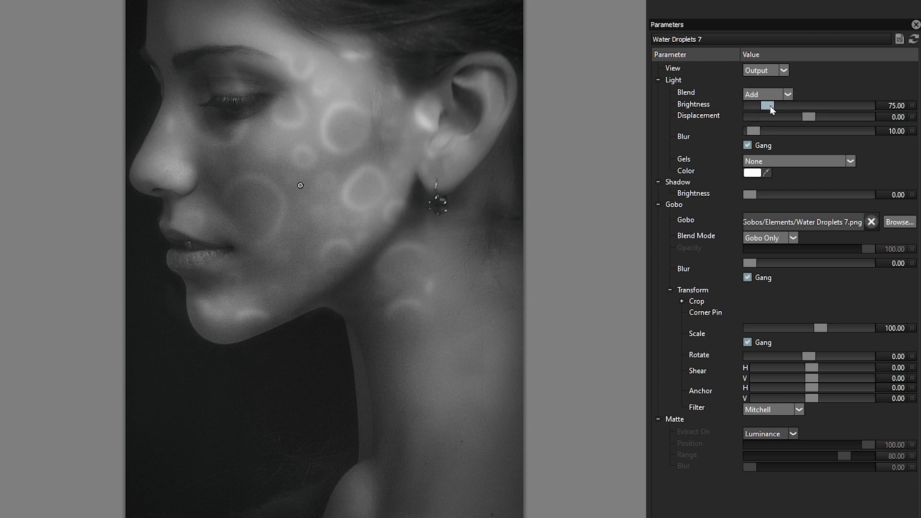
# Raise Brightness, set Displacement to 100, shift the gobo across the face, and reset Blur
pyautogui.moveTo(769, 106); pyautogui.dragTo(812, 105)
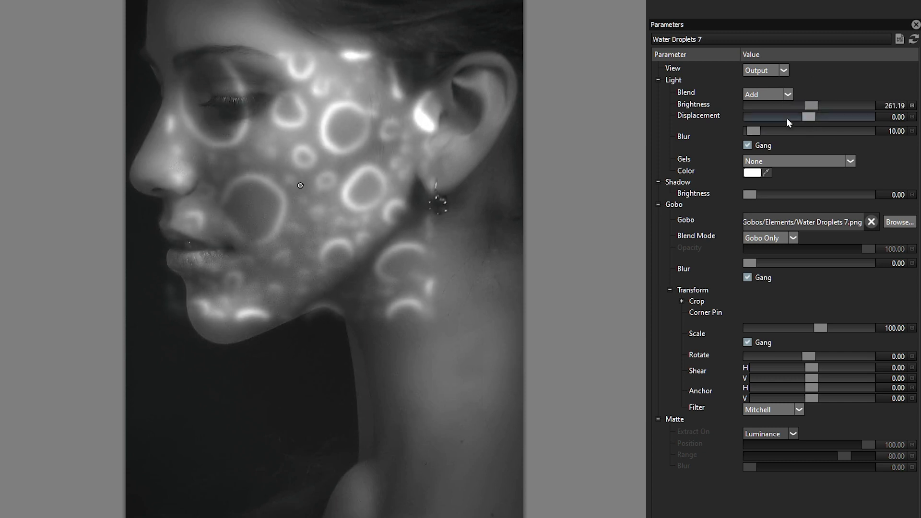
pyautogui.moveTo(809, 116)
pyautogui.mouseDown()
pyautogui.moveTo(848, 121)
pyautogui.moveTo(776, 127)
pyautogui.moveTo(874, 123)
pyautogui.mouseUp()
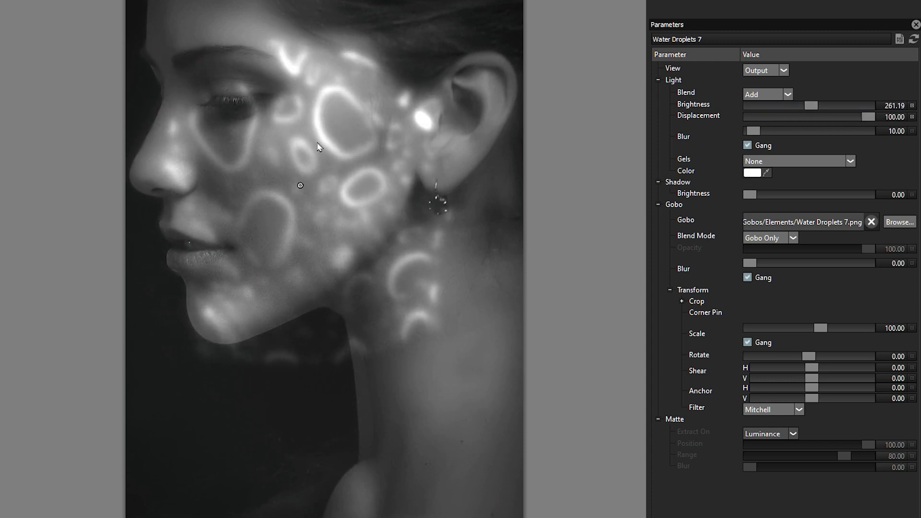
pyautogui.moveTo(301, 186)
pyautogui.mouseDown()
pyautogui.moveTo(337, 205)
pyautogui.moveTo(366, 263)
pyautogui.moveTo(286, 150)
pyautogui.mouseUp()
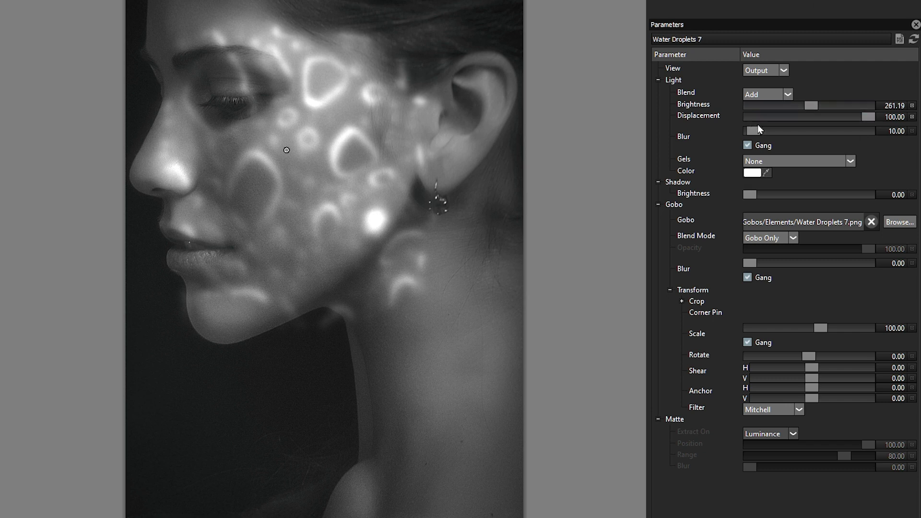
pyautogui.moveTo(758, 129)
pyautogui.mouseDown()
pyautogui.moveTo(747, 140)
pyautogui.moveTo(755, 137)
pyautogui.mouseUp()
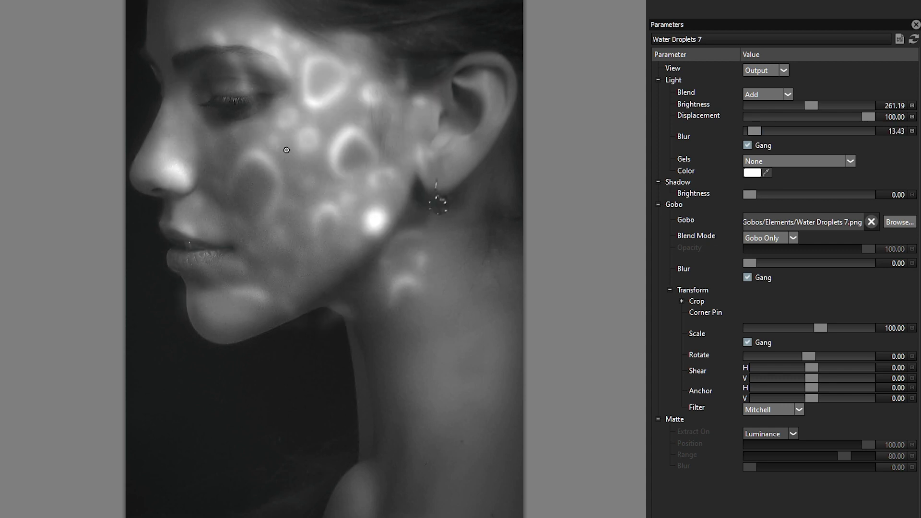
pyautogui.click(912, 131)
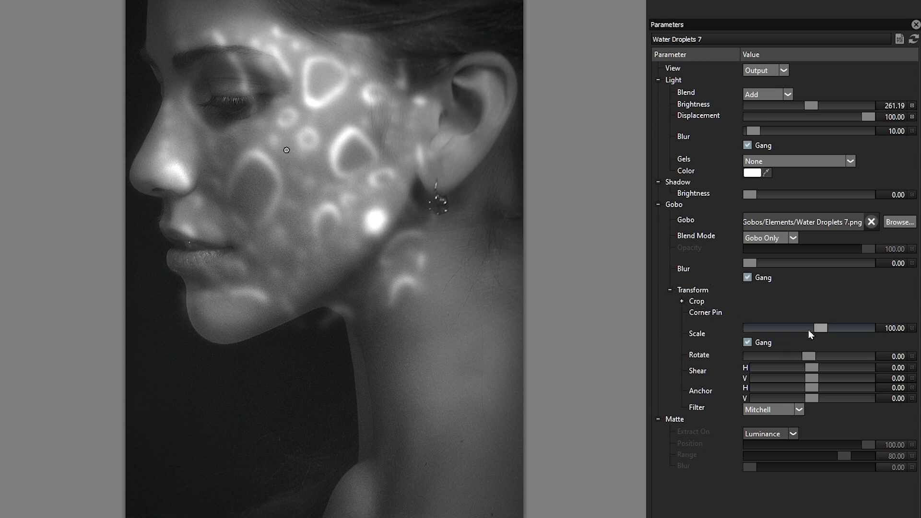
# Enlarge the droplet gobo, unlink Scale Gang, change vertical scale separately, and lower Light Brightness
pyautogui.moveTo(820, 329); pyautogui.dragTo(844, 329)
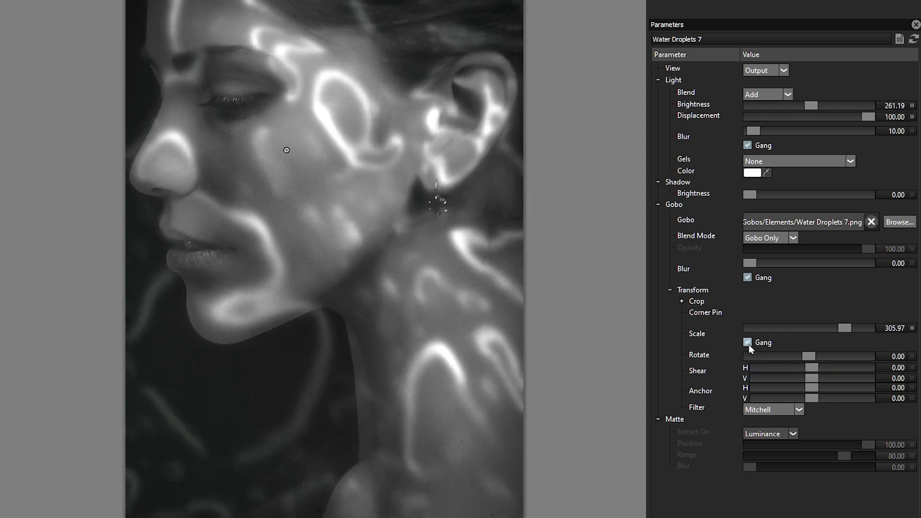
pyautogui.click(748, 343)
pyautogui.moveTo(850, 336)
pyautogui.mouseDown()
pyautogui.moveTo(843, 342)
pyautogui.moveTo(850, 325)
pyautogui.moveTo(834, 325)
pyautogui.moveTo(837, 317)
pyautogui.mouseUp()
pyautogui.moveTo(811, 105)
pyautogui.mouseDown()
pyautogui.moveTo(756, 106)
pyautogui.moveTo(776, 105)
pyautogui.mouseUp()
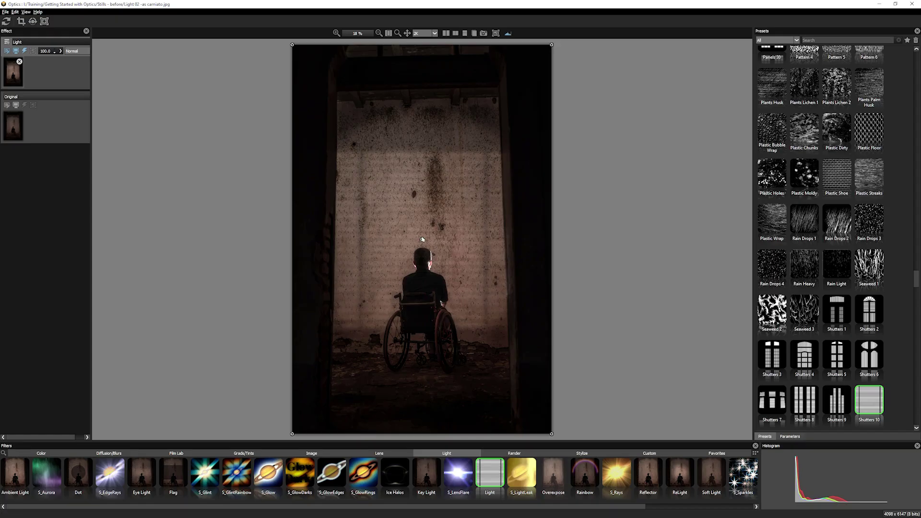
# Move the light up the wall, apply the Ornate 3 preset, and show its parameters
pyautogui.moveTo(423, 240); pyautogui.dragTo(422, 191)
pyautogui.click(776, 40)
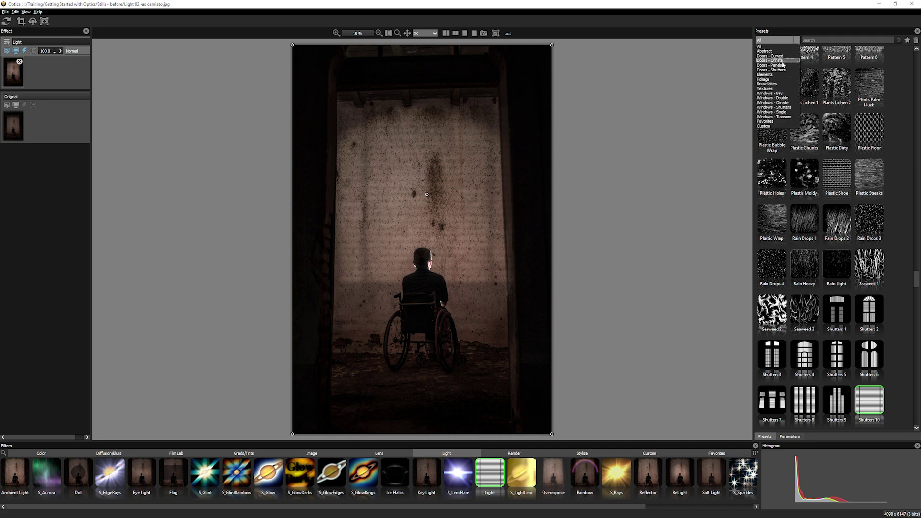
pyautogui.click(783, 62)
pyautogui.click(835, 65)
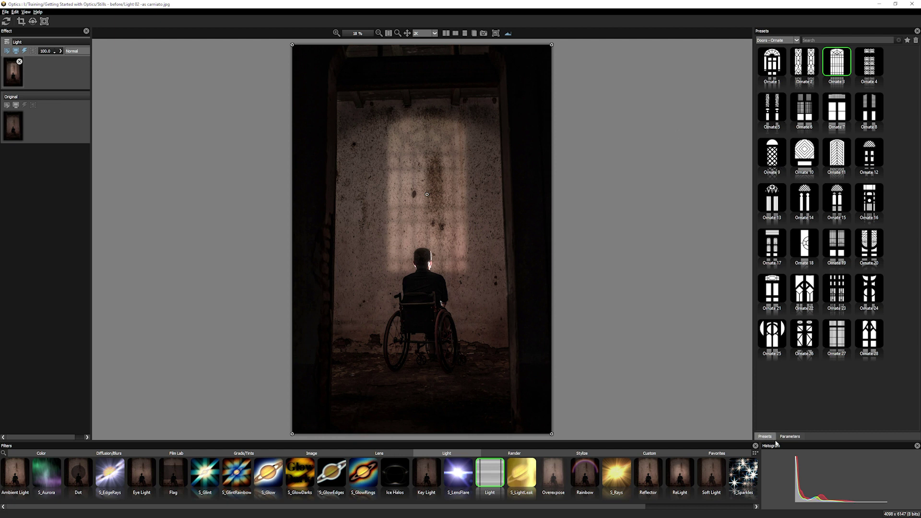
pyautogui.click(790, 437)
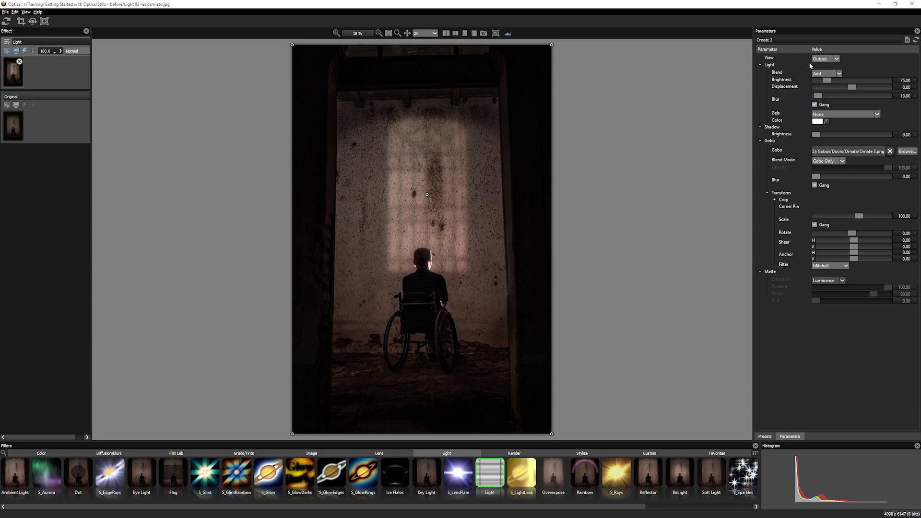
# Set Light Brightness to ~114 and Blur to ~3, shift the gobo right and up, and set Scale to 106.97
pyautogui.moveTo(826, 80); pyautogui.dragTo(832, 80)
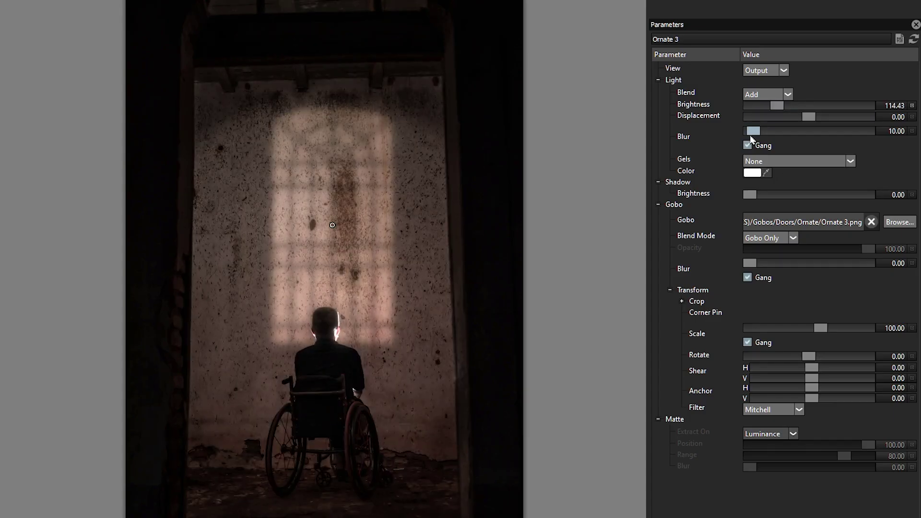
pyautogui.moveTo(752, 139); pyautogui.dragTo(752, 136)
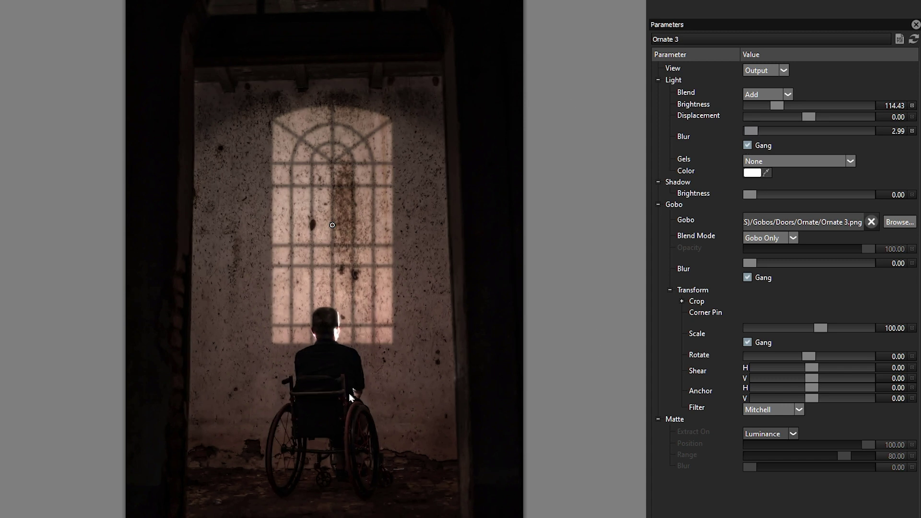
pyautogui.moveTo(330, 232)
pyautogui.mouseDown()
pyautogui.moveTo(337, 217)
pyautogui.moveTo(354, 229)
pyautogui.mouseUp()
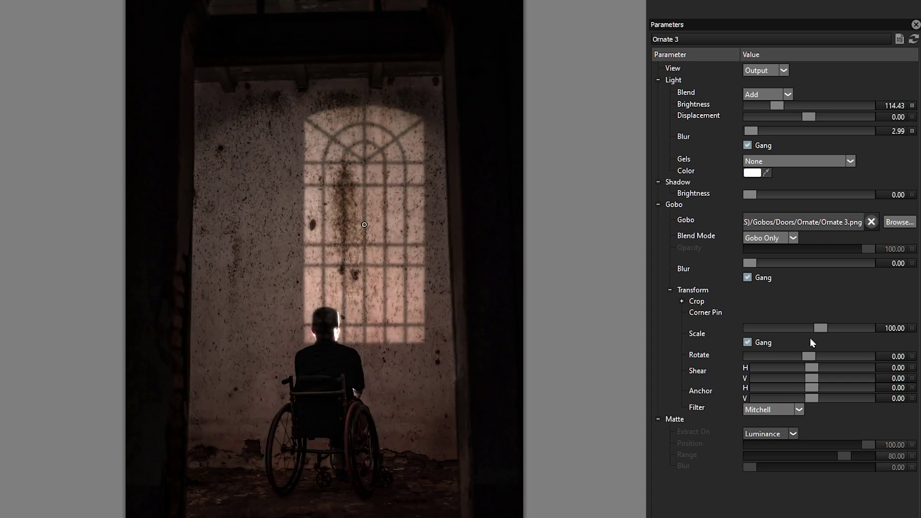
pyautogui.moveTo(820, 330); pyautogui.dragTo(824, 330)
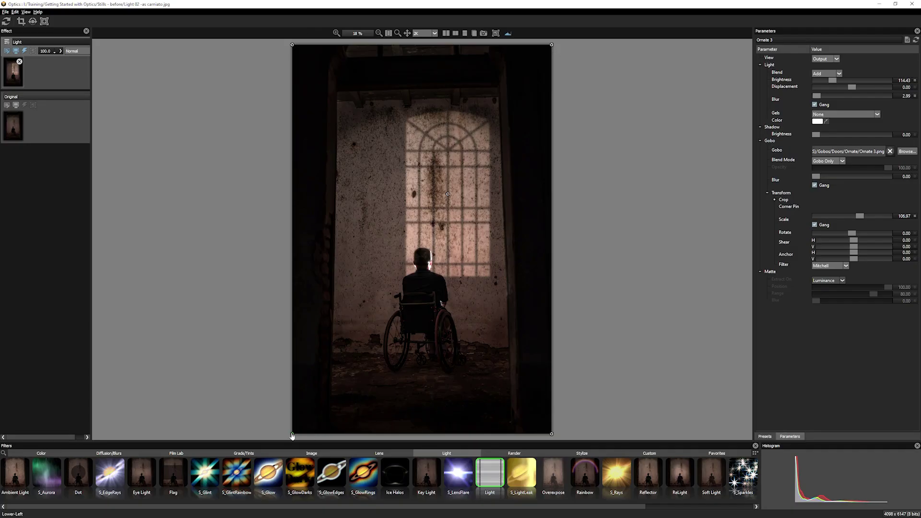
# Drag the corner-pin handles to skew the window light into a slanted parallelogram
pyautogui.moveTo(290, 434); pyautogui.dragTo(351, 397)
pyautogui.moveTo(291, 44); pyautogui.dragTo(265, 40)
pyautogui.moveTo(552, 43)
pyautogui.mouseDown()
pyautogui.moveTo(634, 21)
pyautogui.moveTo(627, 42)
pyautogui.mouseUp()
pyautogui.moveTo(552, 434); pyautogui.dragTo(506, 412)
pyautogui.moveTo(351, 396)
pyautogui.mouseDown()
pyautogui.moveTo(447, 412)
pyautogui.moveTo(441, 418)
pyautogui.mouseUp()
pyautogui.moveTo(505, 413); pyautogui.dragTo(586, 426)
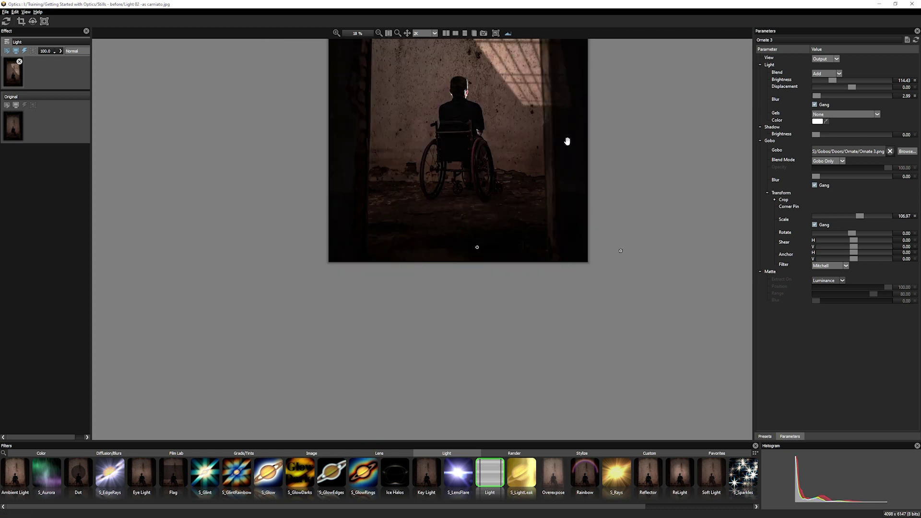
pyautogui.moveTo(586, 425); pyautogui.dragTo(579, 376)
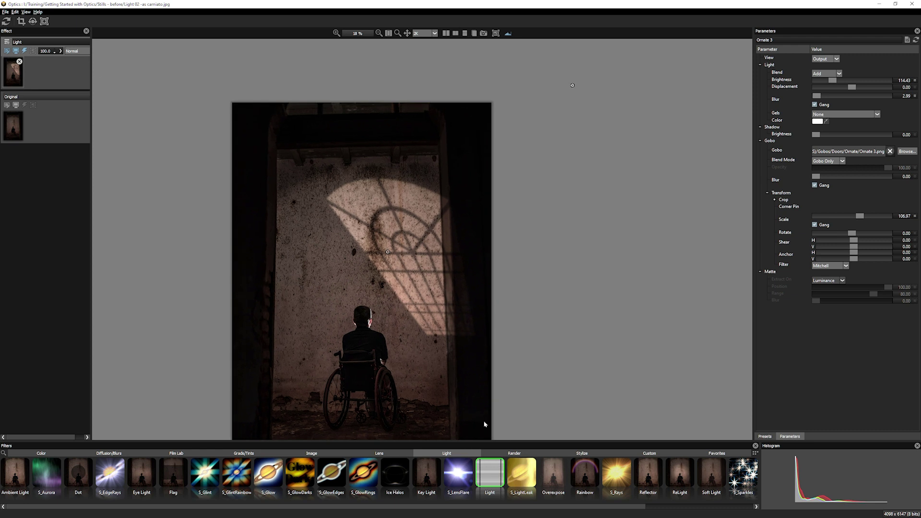
pyautogui.moveTo(572, 86); pyautogui.dragTo(509, 89)
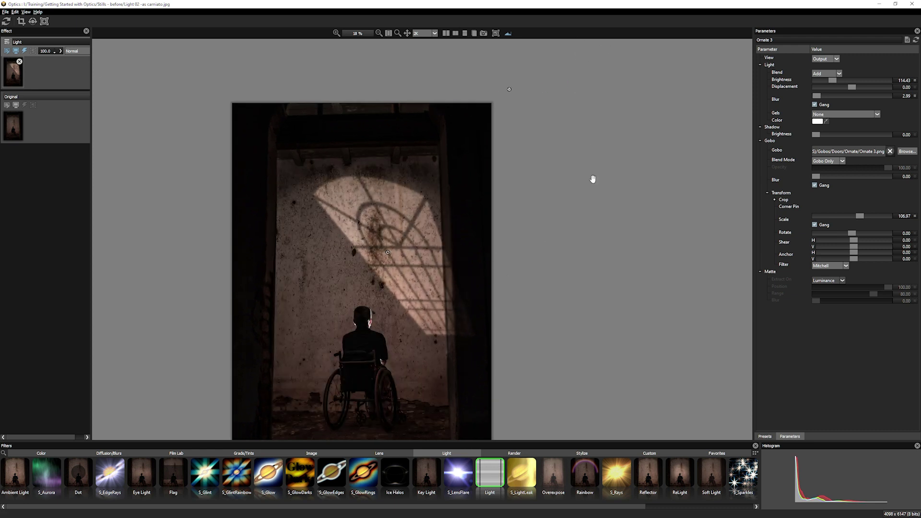
# Pull the lower-left corner to the photo's bottom edge, reposition the light, and undo the Scale change
pyautogui.moveTo(492, 288)
pyautogui.mouseDown()
pyautogui.moveTo(597, 154)
pyautogui.moveTo(542, 228)
pyautogui.moveTo(517, 243)
pyautogui.mouseUp()
pyautogui.moveTo(432, 426); pyautogui.dragTo(353, 442)
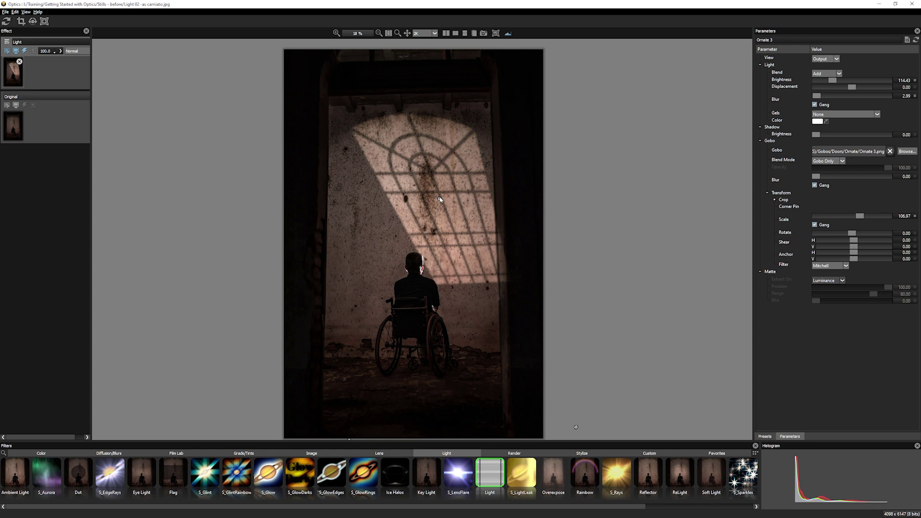
pyautogui.moveTo(434, 204); pyautogui.dragTo(430, 201)
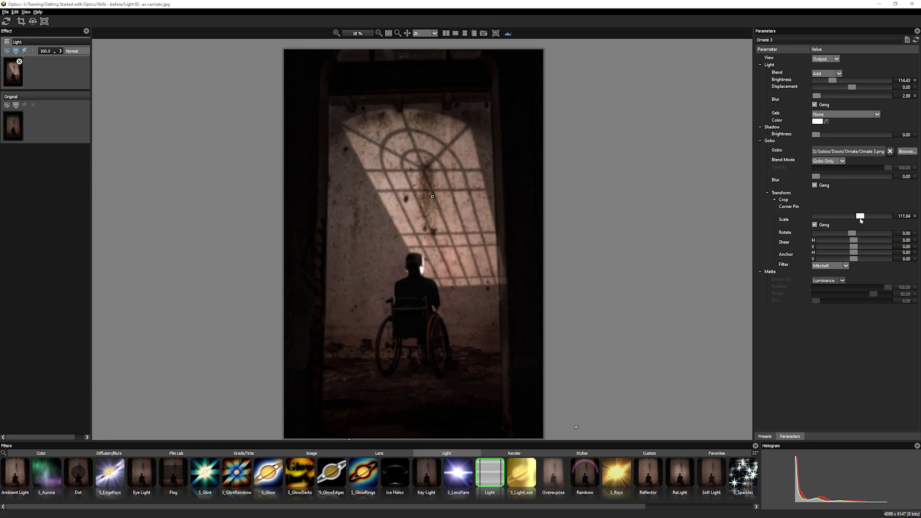
pyautogui.moveTo(859, 216); pyautogui.dragTo(860, 220)
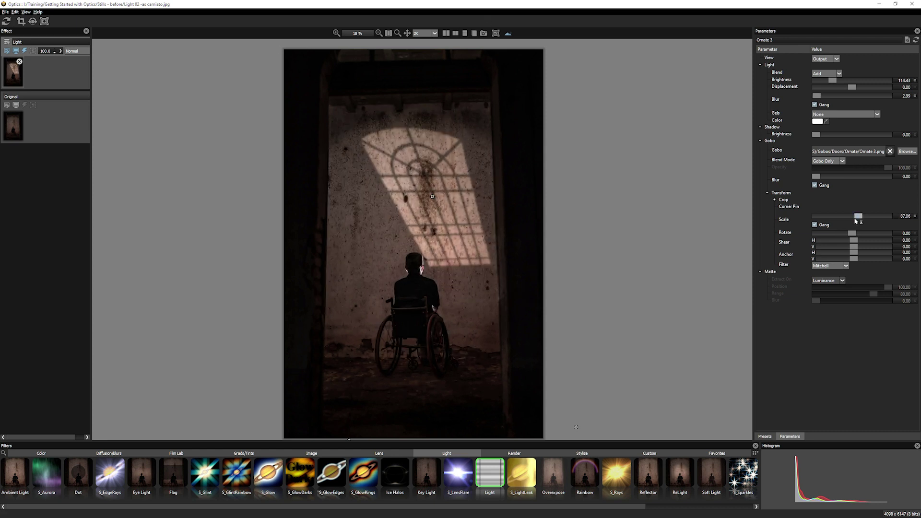
pyautogui.hotkey('ctrl', 'z')
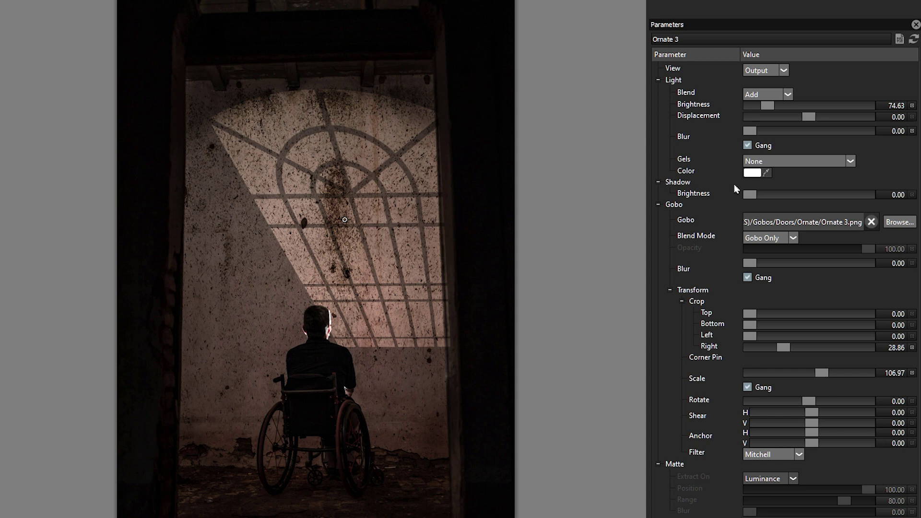
# Try the L052 Light Lavender and L020 Medium Amber gels on the window light
pyautogui.click(802, 162)
pyautogui.click(787, 219)
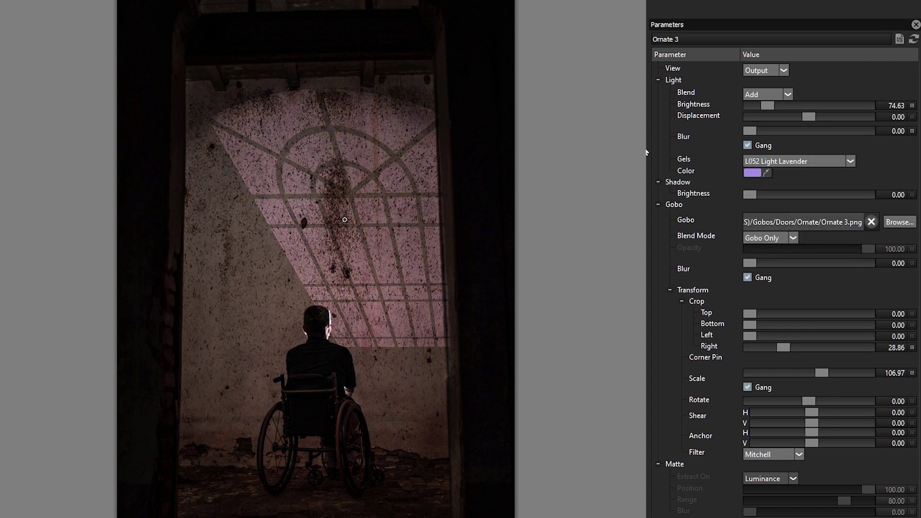
pyautogui.click(812, 161)
pyautogui.press('Escape')
pyautogui.click(851, 161)
pyautogui.moveTo(853, 199); pyautogui.dragTo(855, 268)
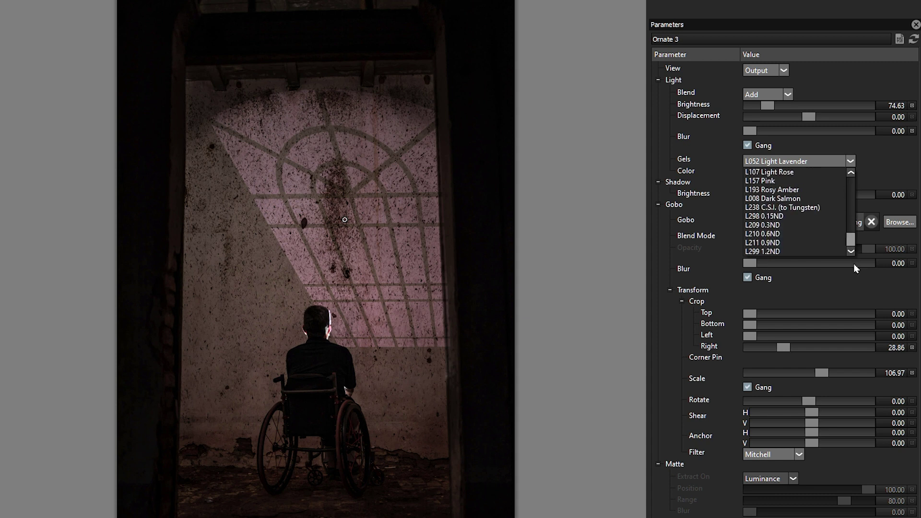
pyautogui.scroll(3, 771, 234)
pyautogui.scroll(3, 759, 204)
pyautogui.click(784, 199)
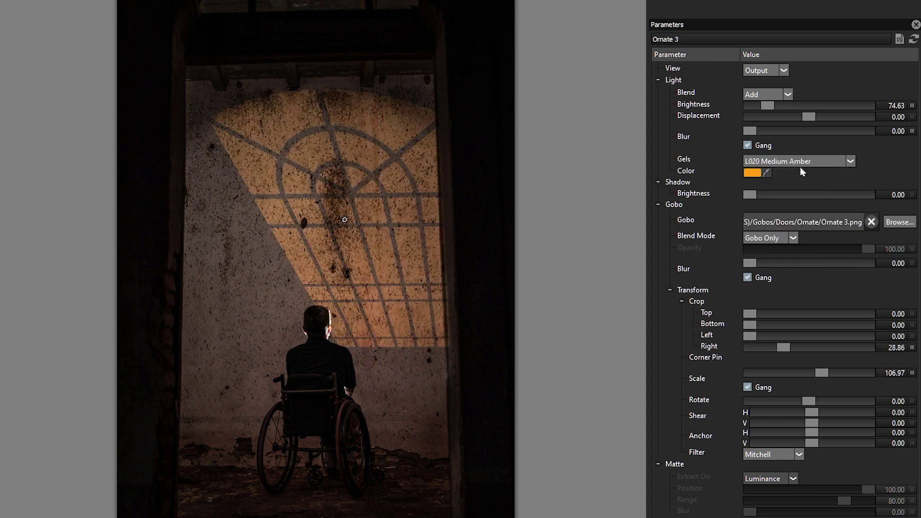
# Try the L242 Fluorescent 4300K gel, set Gels to None, and pick a dark brown light colour
pyautogui.click(800, 162)
pyautogui.moveTo(853, 222); pyautogui.dragTo(853, 209)
pyautogui.click(792, 180)
pyautogui.click(806, 161)
pyautogui.scroll(10, 804, 170)
pyautogui.click(804, 171)
pyautogui.click(766, 173)
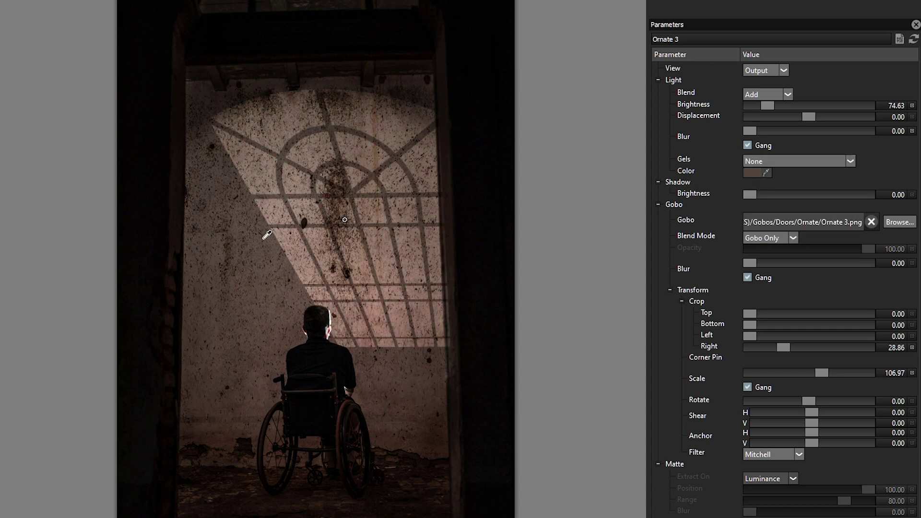
pyautogui.click(285, 307)
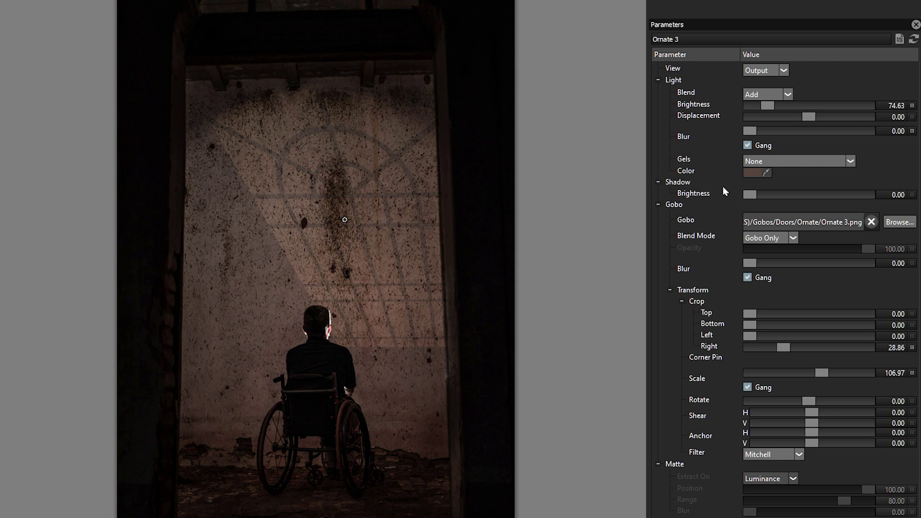
# Undo the colour back to white, set Light Brightness to ~79.6 and Shadow Brightness to ~13.9
pyautogui.hotkey('ctrl', 'z')
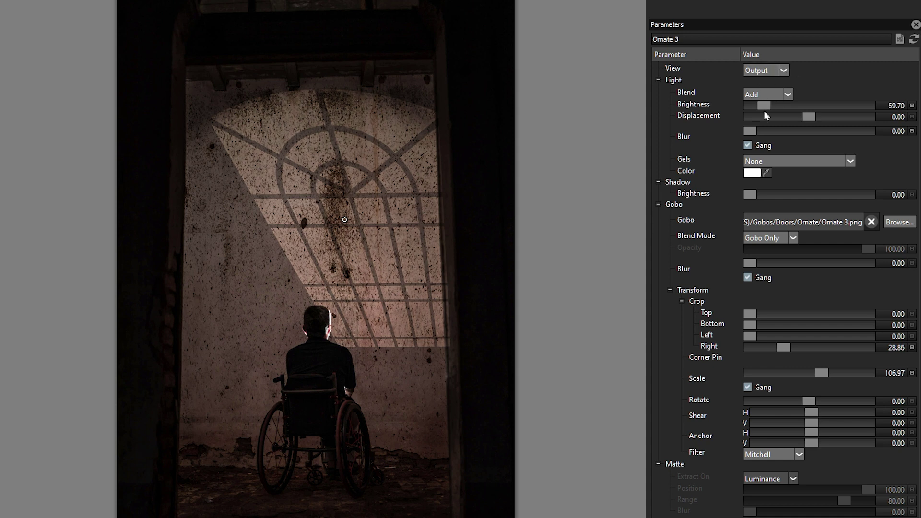
pyautogui.moveTo(767, 105)
pyautogui.mouseDown()
pyautogui.moveTo(808, 105)
pyautogui.moveTo(753, 108)
pyautogui.moveTo(769, 105)
pyautogui.mouseUp()
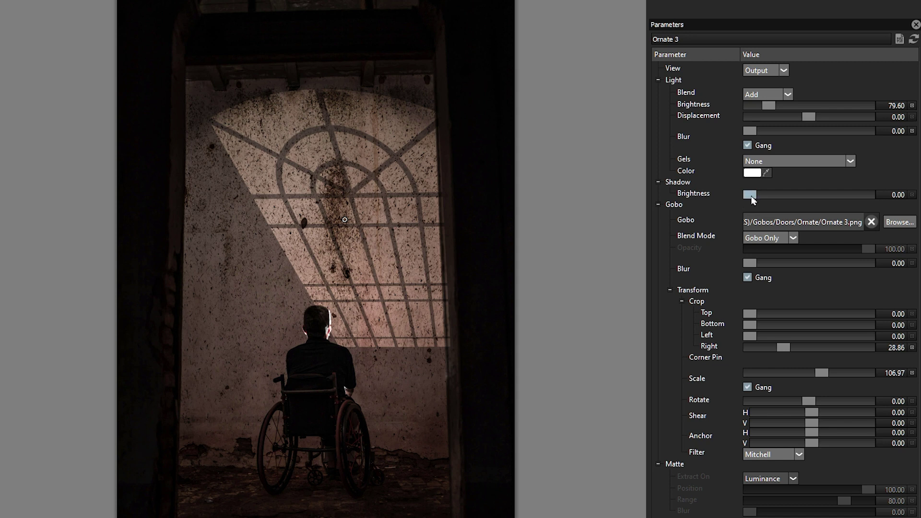
pyautogui.moveTo(753, 195)
pyautogui.mouseDown()
pyautogui.moveTo(835, 194)
pyautogui.moveTo(726, 193)
pyautogui.moveTo(776, 199)
pyautogui.moveTo(765, 195)
pyautogui.mouseUp()
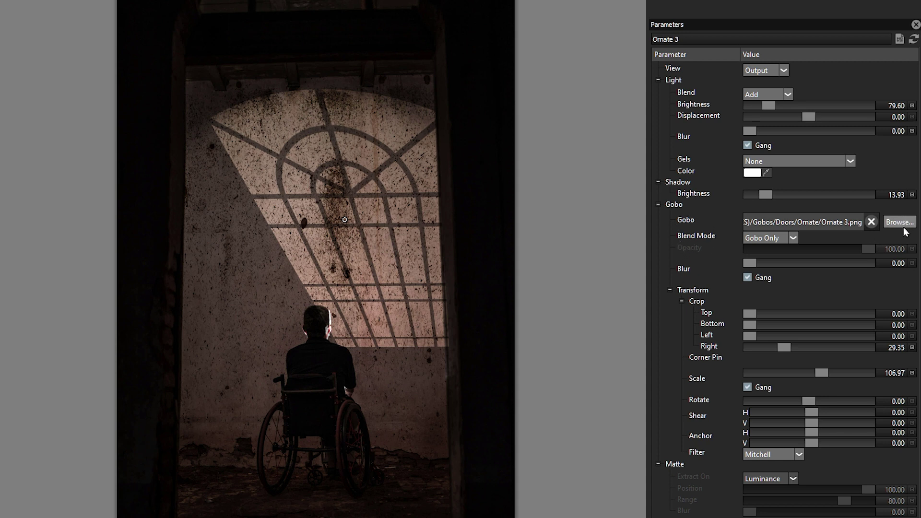
# Set Gobo Blend Mode to Add after trying Multiply
pyautogui.click(775, 238)
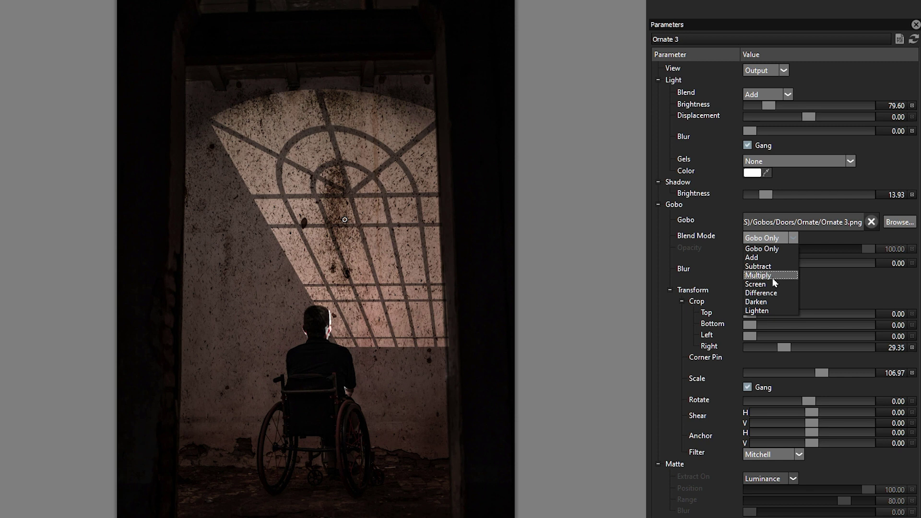
pyautogui.click(776, 283)
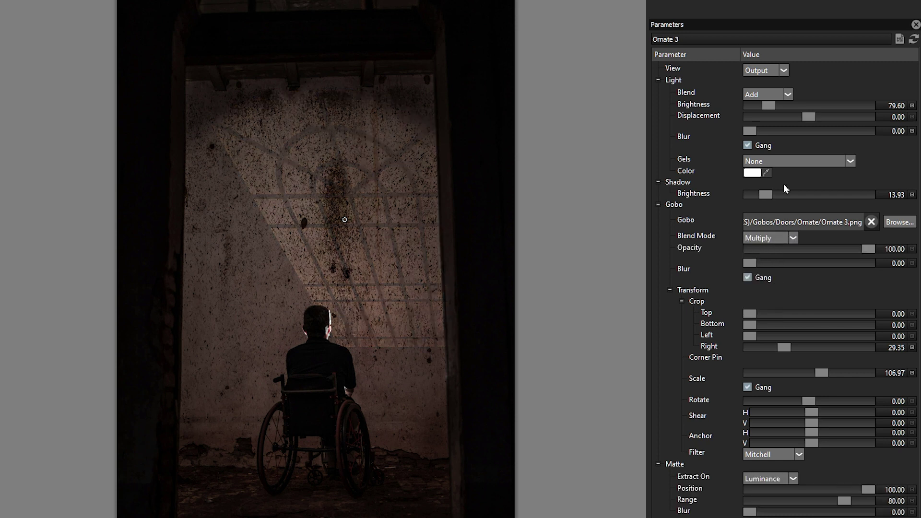
pyautogui.click(767, 237)
pyautogui.click(771, 263)
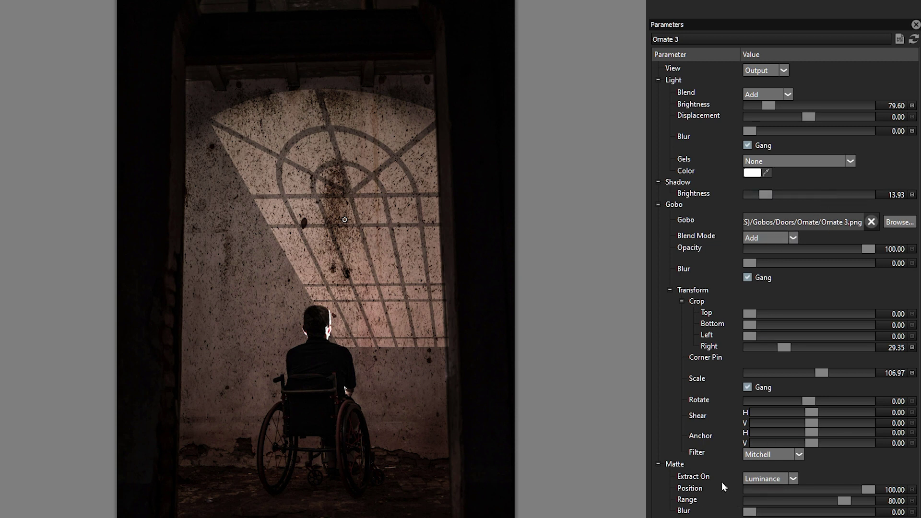
# Show the gobo pattern on its own, then the luminance matte, in the viewer
pyautogui.click(784, 70)
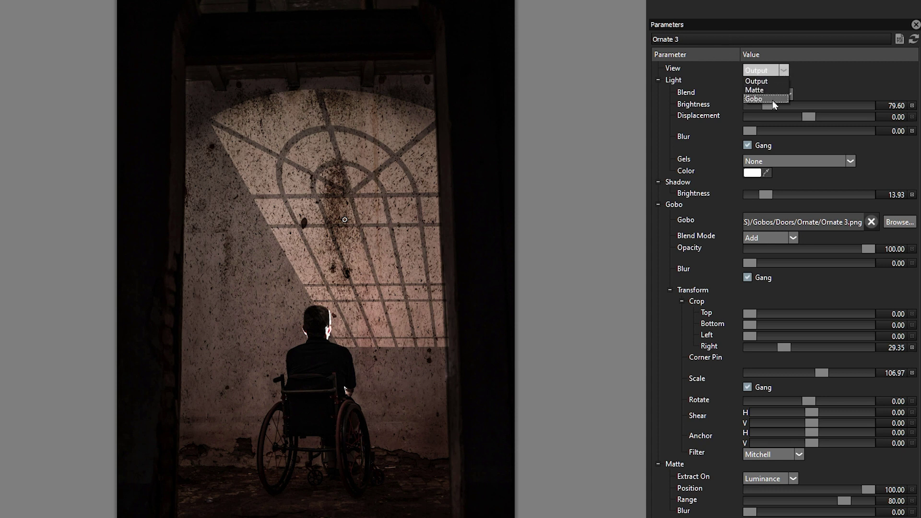
pyautogui.click(769, 100)
pyautogui.click(783, 69)
pyautogui.click(776, 91)
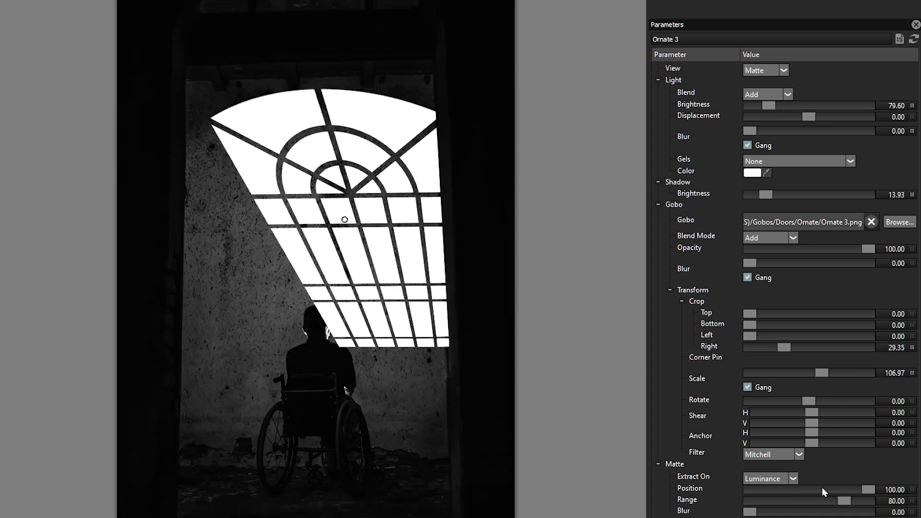
# Set the Luminance matte to Position 100 and Range 80, glancing at the mask types
pyautogui.moveTo(869, 489); pyautogui.dragTo(676, 489)
pyautogui.moveTo(845, 500); pyautogui.dragTo(759, 501)
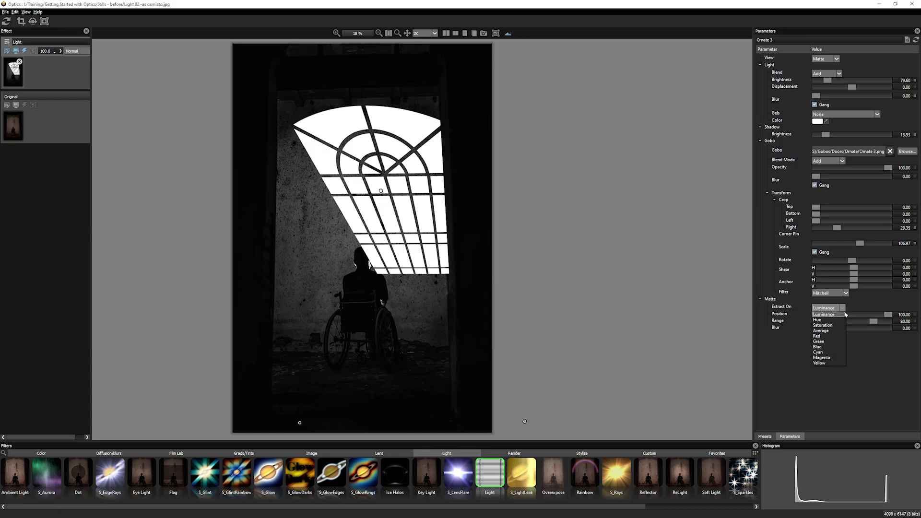
pyautogui.click(842, 309)
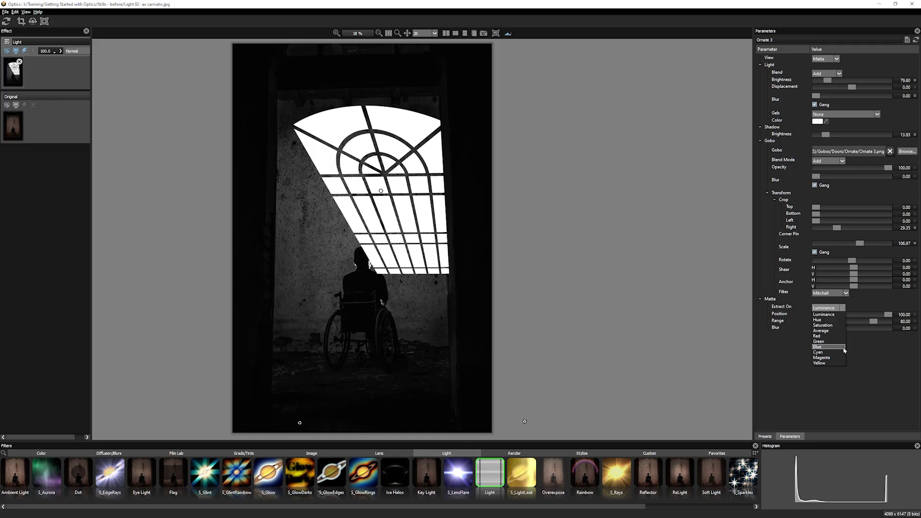
pyautogui.click(863, 395)
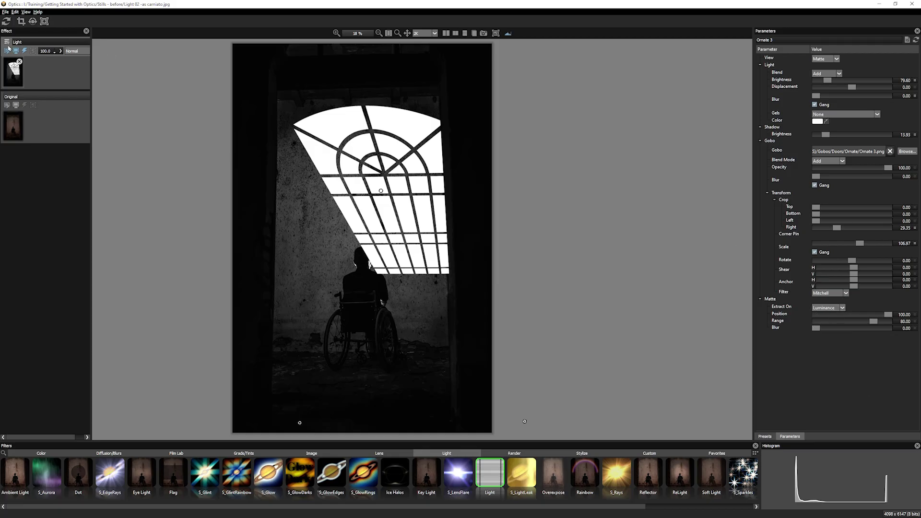
pyautogui.click(45, 21)
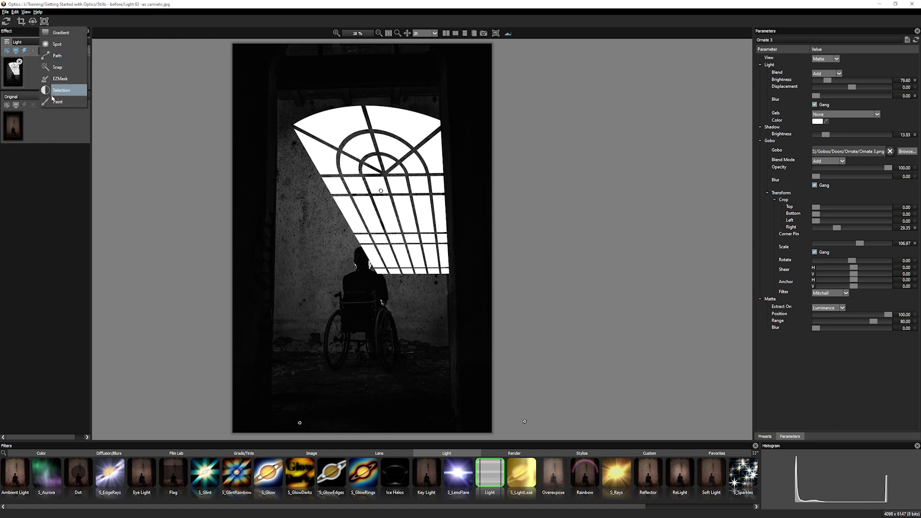
pyautogui.click(80, 94)
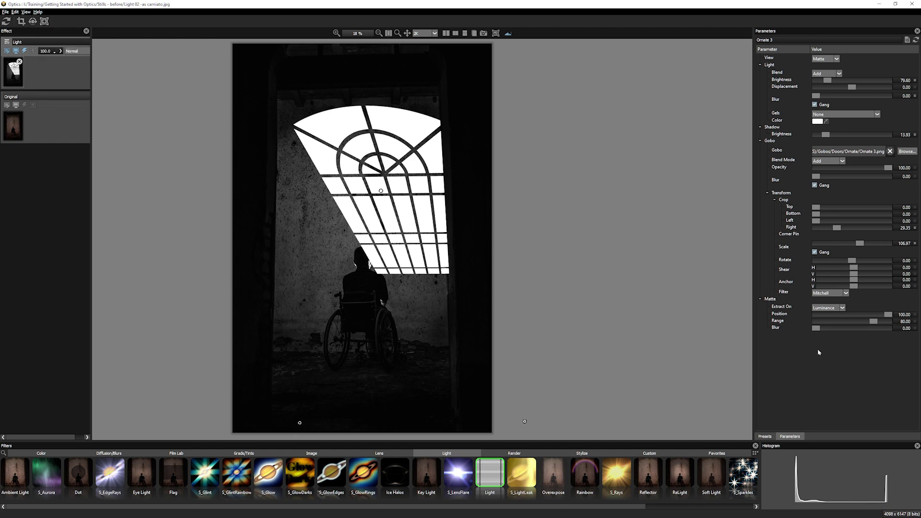
# Return to the composited output and test Gobo Opacity on the window light
pyautogui.click(825, 58)
pyautogui.click(825, 65)
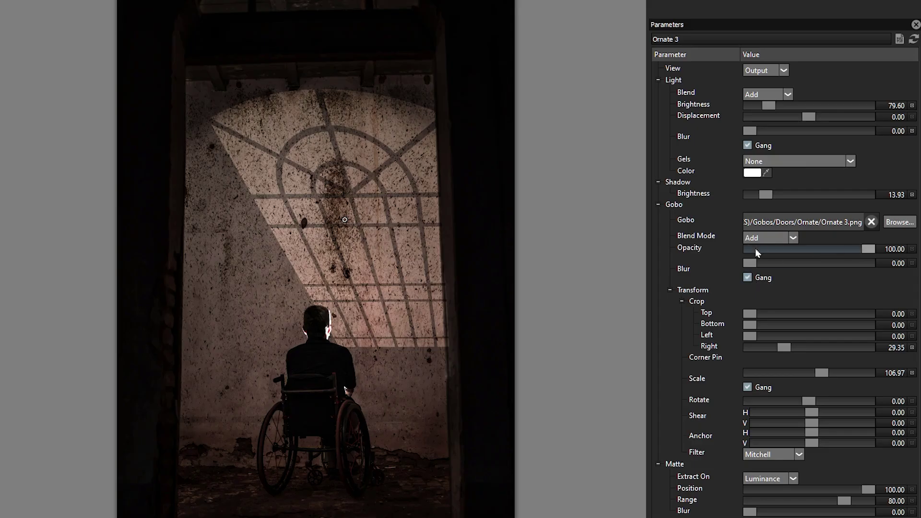
pyautogui.moveTo(870, 252)
pyautogui.mouseDown()
pyautogui.moveTo(746, 249)
pyautogui.moveTo(877, 250)
pyautogui.moveTo(707, 251)
pyautogui.mouseUp()
pyautogui.moveTo(773, 249); pyautogui.dragTo(869, 249)
# Try Gobo Blur, reset it to 0, and set Light Blur to about 7.5
pyautogui.moveTo(754, 267); pyautogui.dragTo(797, 270)
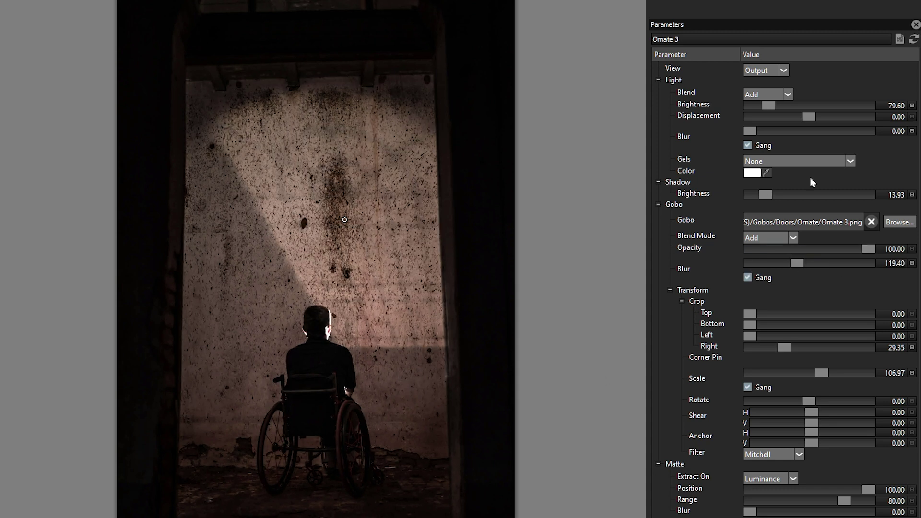
pyautogui.doubleClick(798, 267)
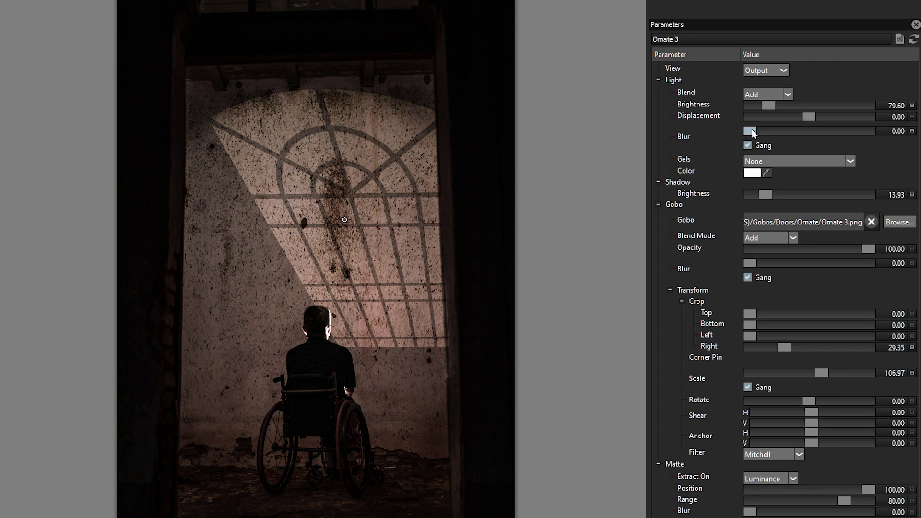
pyautogui.moveTo(753, 133); pyautogui.dragTo(760, 132)
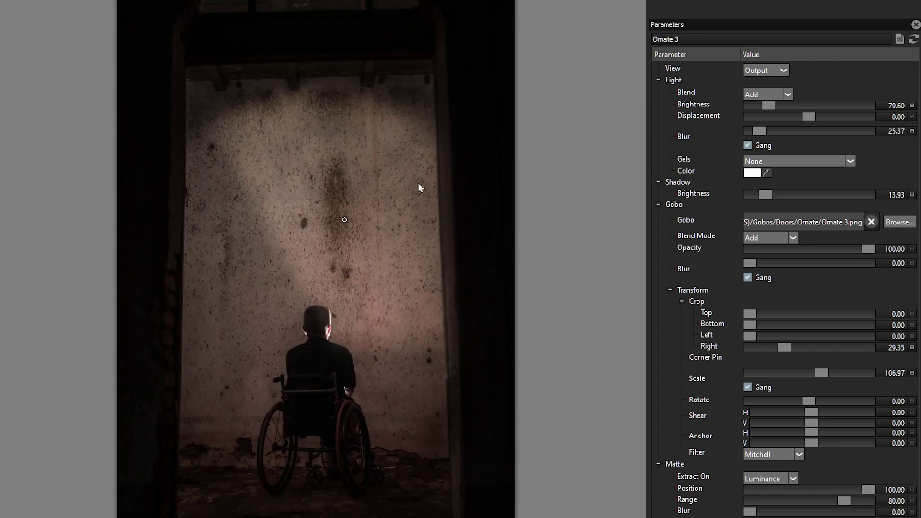
pyautogui.moveTo(760, 132); pyautogui.dragTo(753, 131)
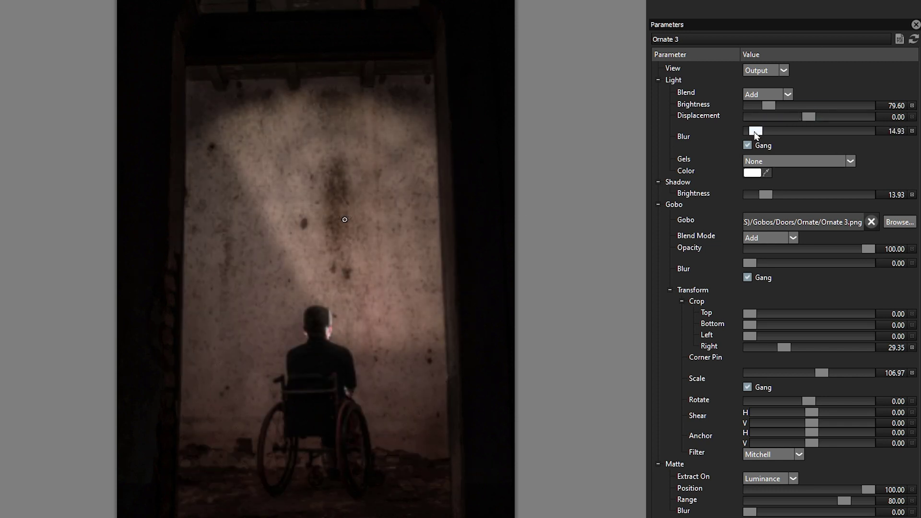
# Enter a Light Blur value, snapshot the look, then set Gobo Blur to 7 and raise it
pyautogui.doubleClick(893, 131)
pyautogui.write('1')
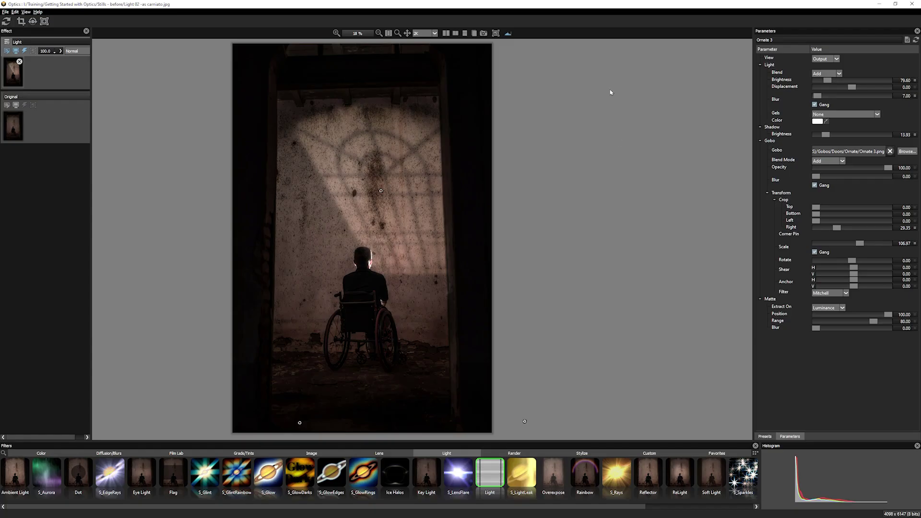
pyautogui.click(484, 34)
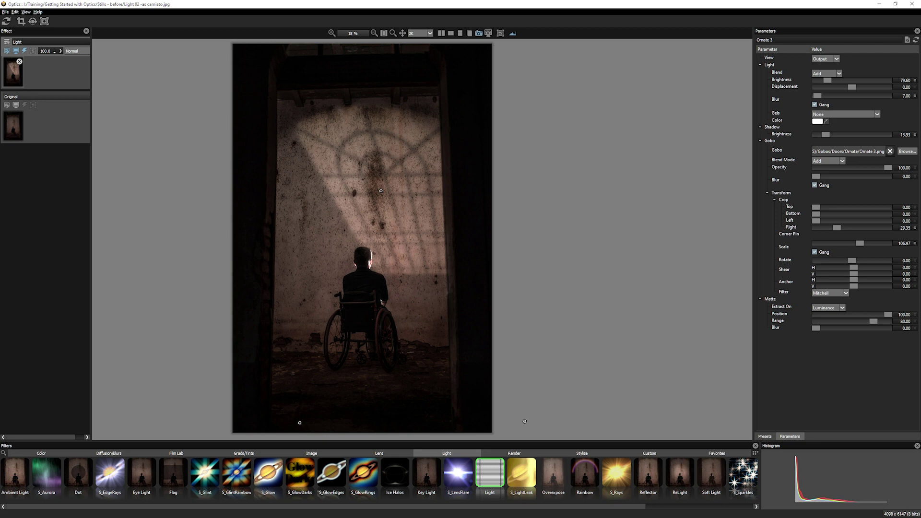
pyautogui.press('Return')
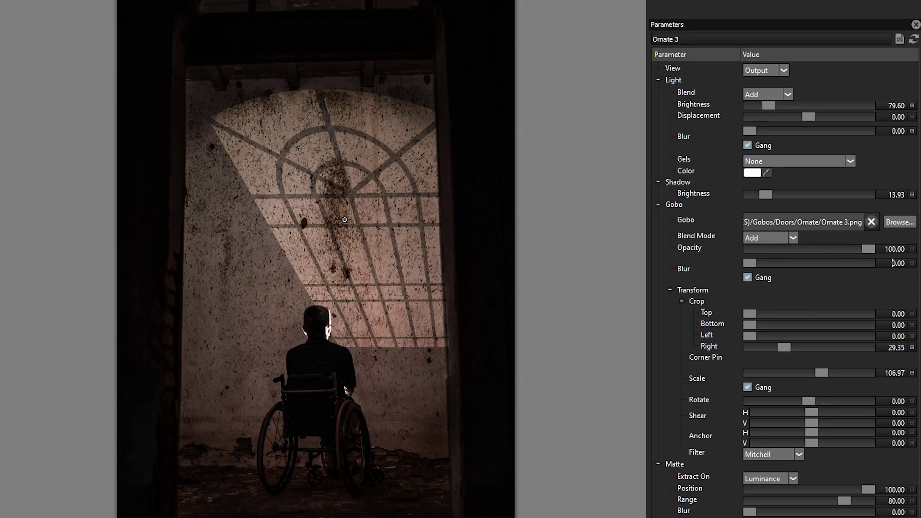
pyautogui.write('7')
pyautogui.press('Return')
pyautogui.moveTo(753, 265)
pyautogui.mouseDown()
pyautogui.moveTo(790, 283)
pyautogui.moveTo(770, 266)
pyautogui.mouseUp()
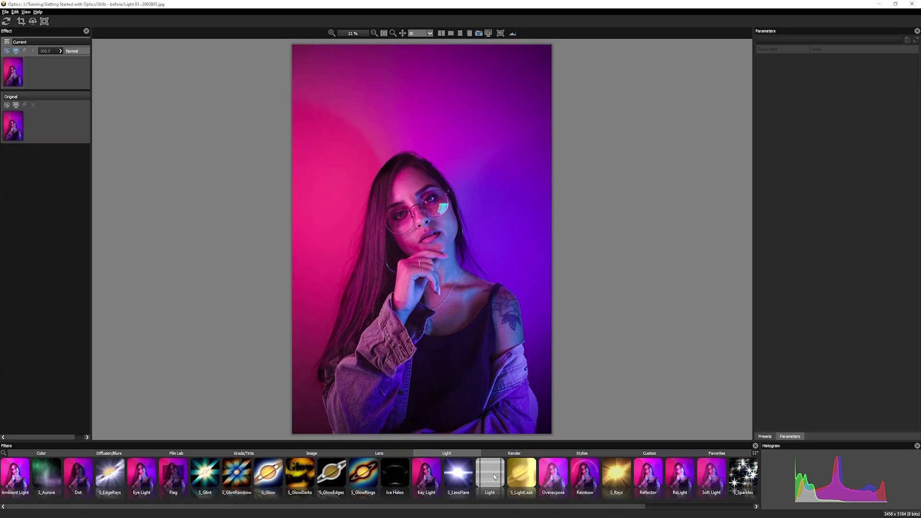
# Apply the Light filter to the neon portrait with the vertical-striped Shutters 11 gobo preset
pyautogui.click(492, 476)
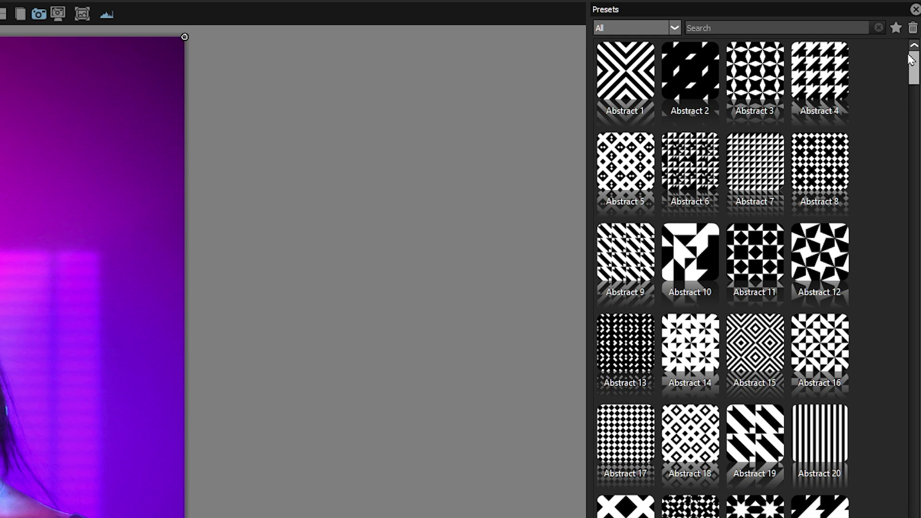
pyautogui.moveTo(912, 61); pyautogui.dragTo(915, 497)
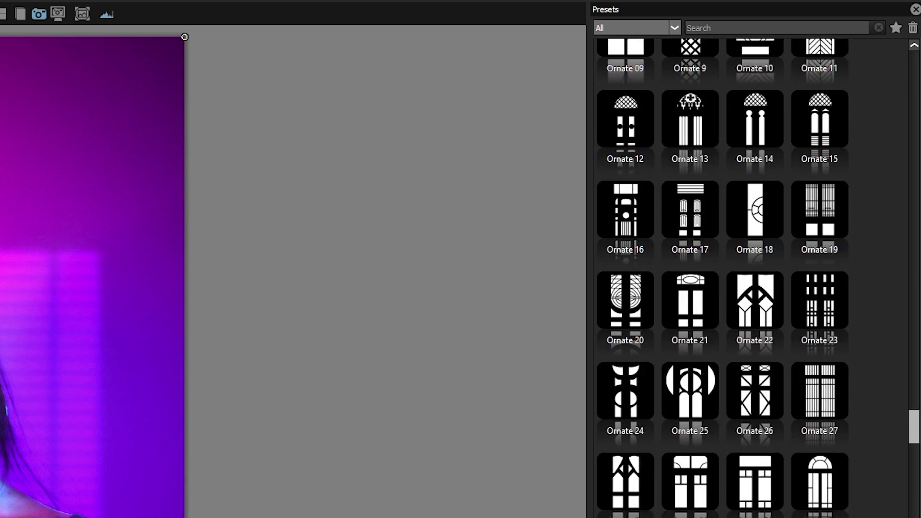
pyautogui.scroll(-5, 720, 288)
pyautogui.click(819, 315)
pyautogui.scroll(-1, 720, 287)
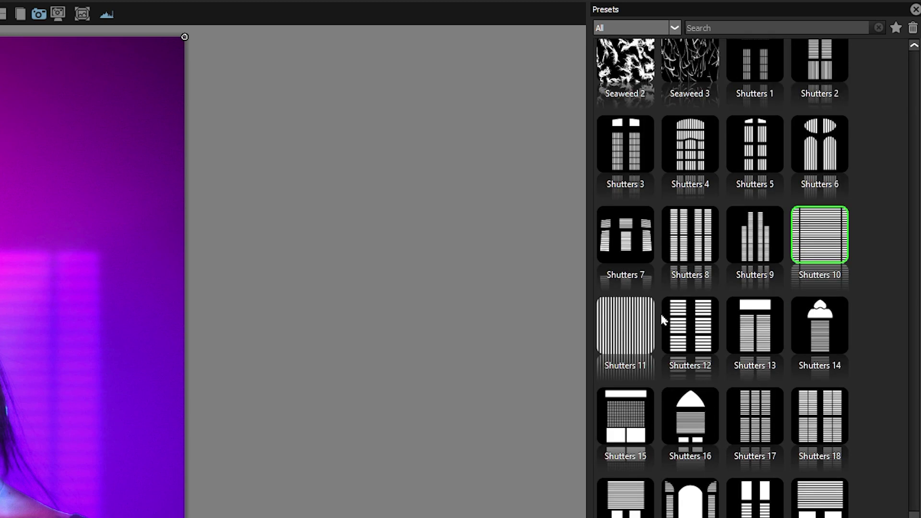
pyautogui.click(623, 342)
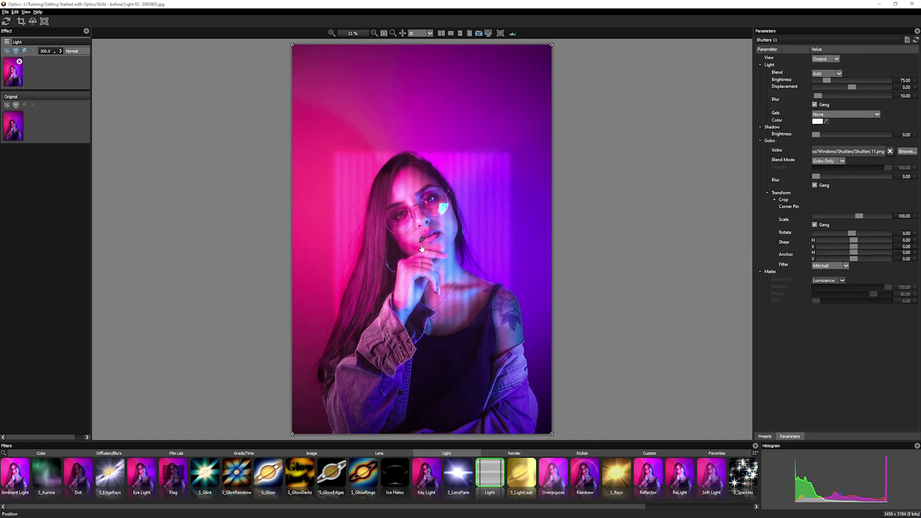
# Move the stripes up and ungang Scale, stretching V to about 310
pyautogui.moveTo(422, 266); pyautogui.dragTo(427, 228)
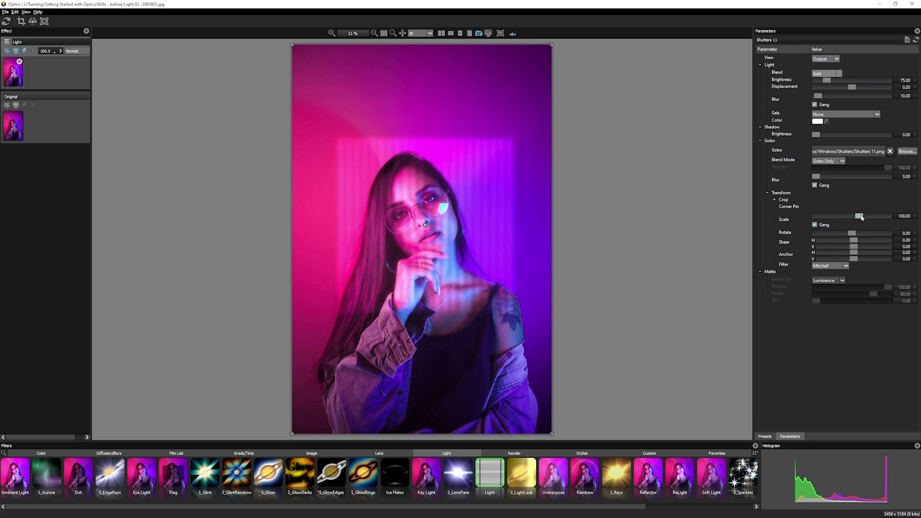
pyautogui.moveTo(859, 216); pyautogui.dragTo(864, 216)
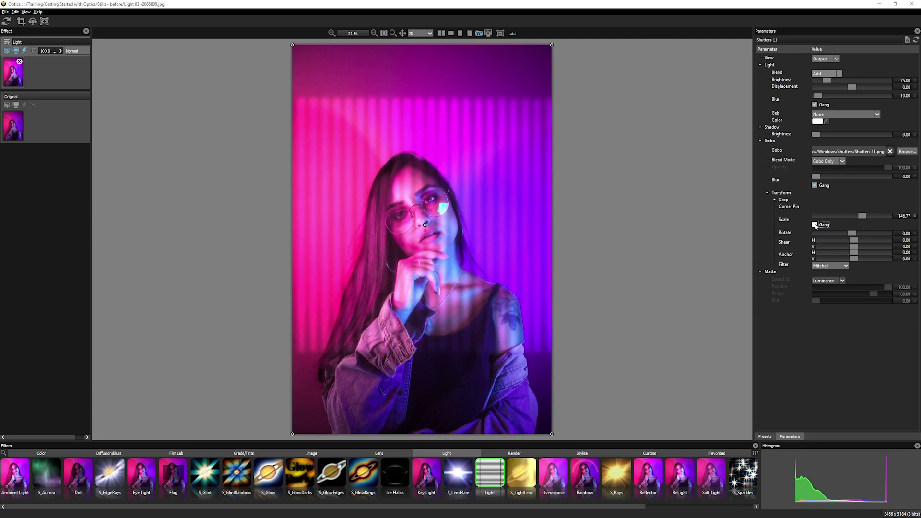
pyautogui.click(815, 225)
pyautogui.moveTo(863, 221); pyautogui.dragTo(875, 221)
# Clear the light blur, set Displacement to about 44.28, and soften the stripes slightly
pyautogui.moveTo(818, 96); pyautogui.dragTo(815, 97)
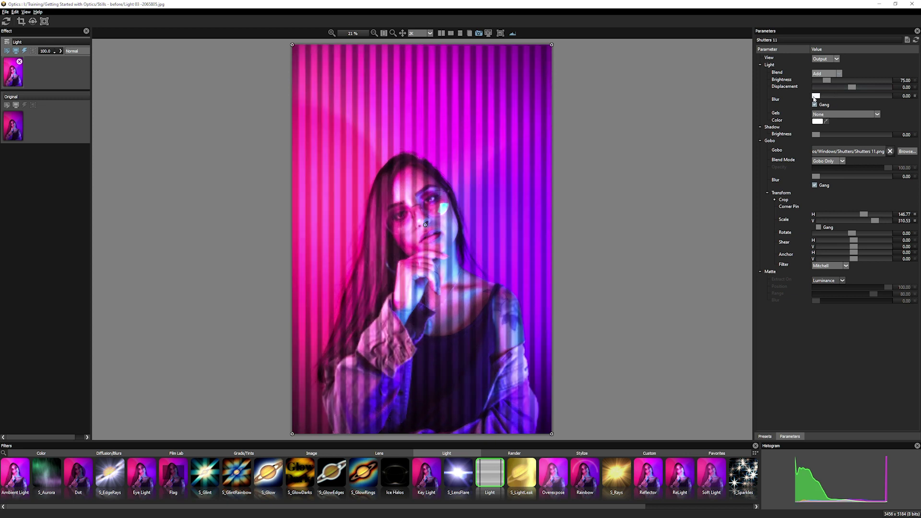
pyautogui.doubleClick(904, 96)
pyautogui.write('1.00')
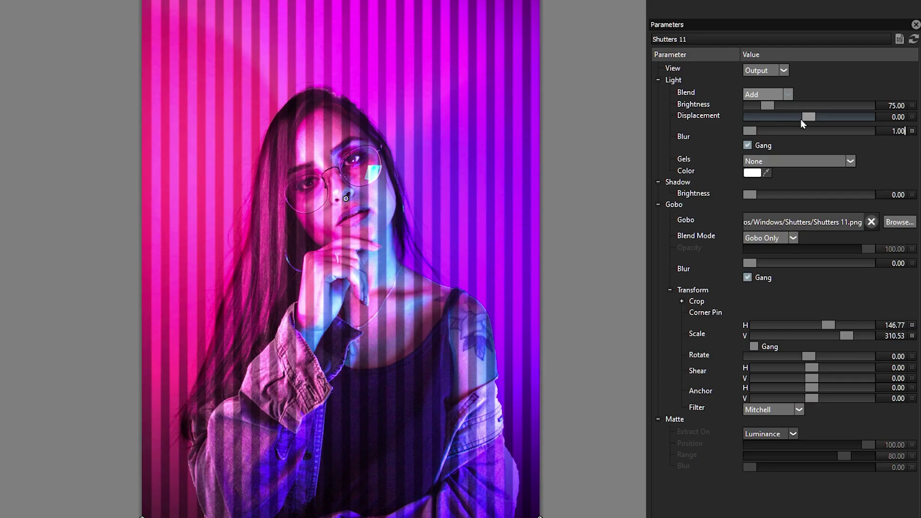
pyautogui.moveTo(852, 86); pyautogui.dragTo(868, 89)
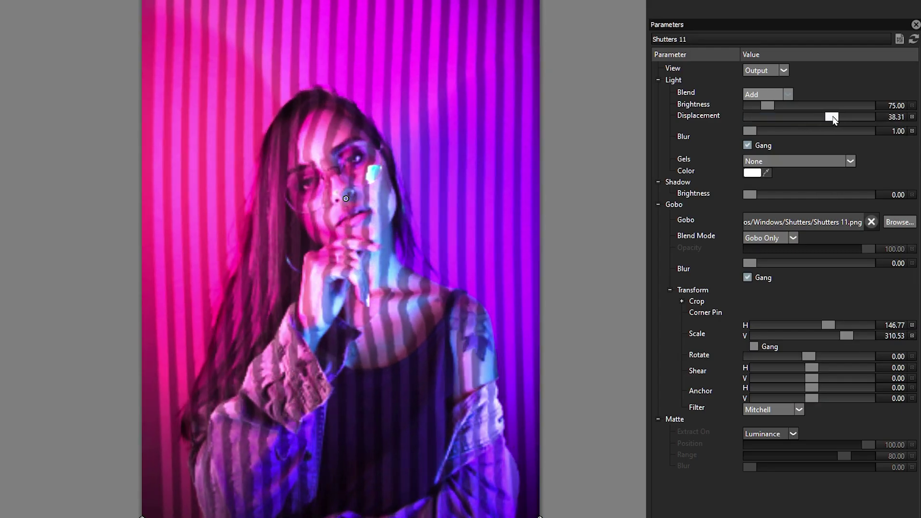
pyautogui.moveTo(833, 119); pyautogui.dragTo(836, 117)
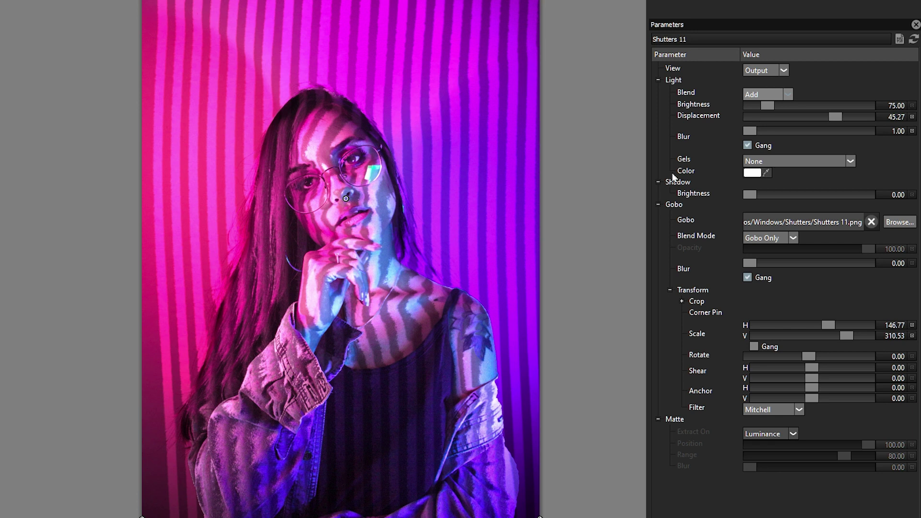
pyautogui.moveTo(836, 117); pyautogui.dragTo(835, 118)
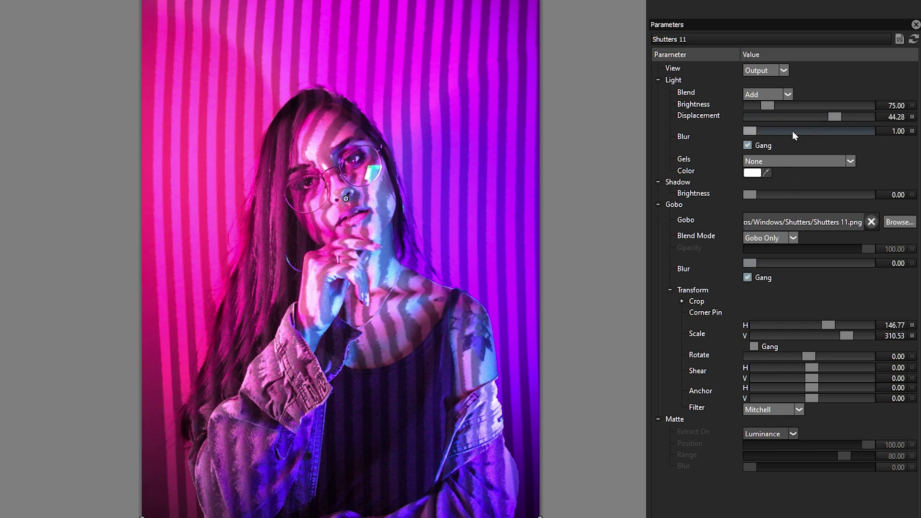
pyautogui.moveTo(746, 135); pyautogui.dragTo(756, 110)
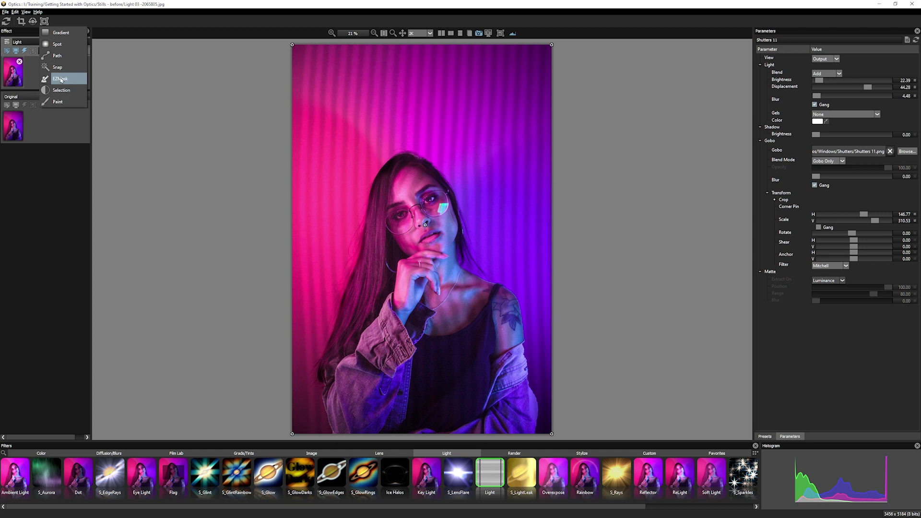
# Draw, fill and edge-refine a freehand silhouette mask of the woman on the Shutters 11 layer
pyautogui.click(67, 79)
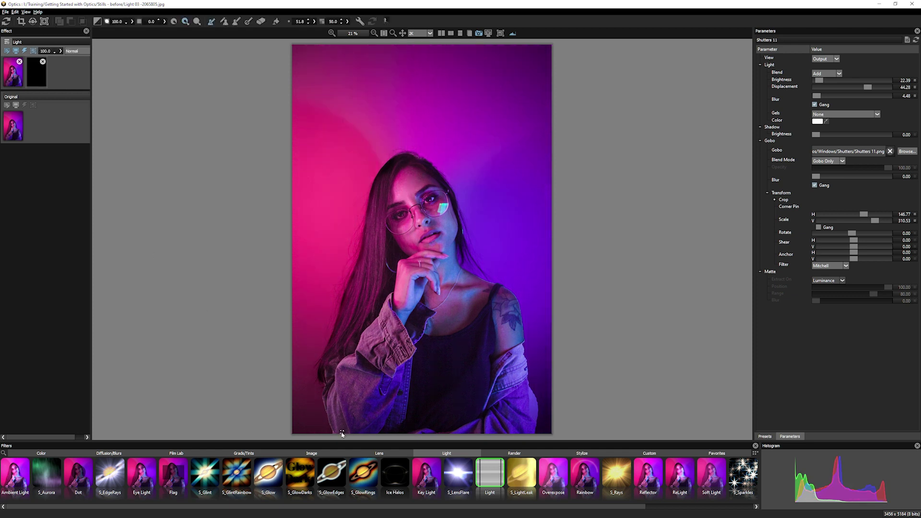
pyautogui.moveTo(341, 432)
pyautogui.mouseDown()
pyautogui.moveTo(341, 339)
pyautogui.moveTo(386, 181)
pyautogui.moveTo(445, 196)
pyautogui.moveTo(461, 272)
pyautogui.moveTo(520, 349)
pyautogui.moveTo(530, 433)
pyautogui.moveTo(308, 401)
pyautogui.moveTo(350, 216)
pyautogui.moveTo(456, 174)
pyautogui.moveTo(530, 350)
pyautogui.moveTo(544, 433)
pyautogui.mouseUp()
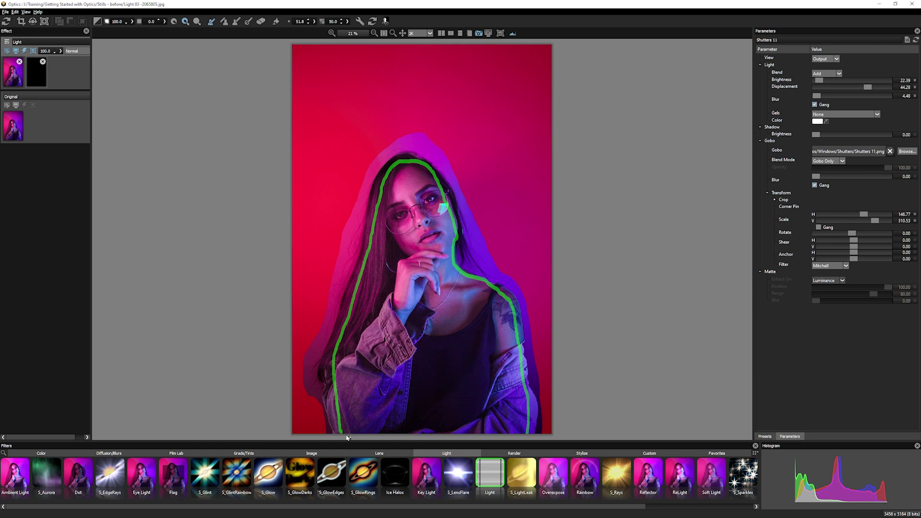
pyautogui.click(276, 21)
pyautogui.click(402, 287)
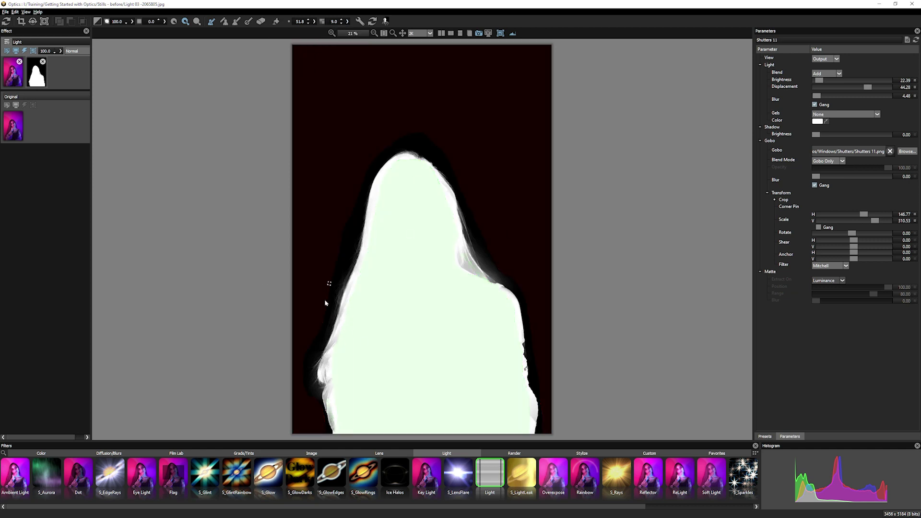
pyautogui.click(386, 21)
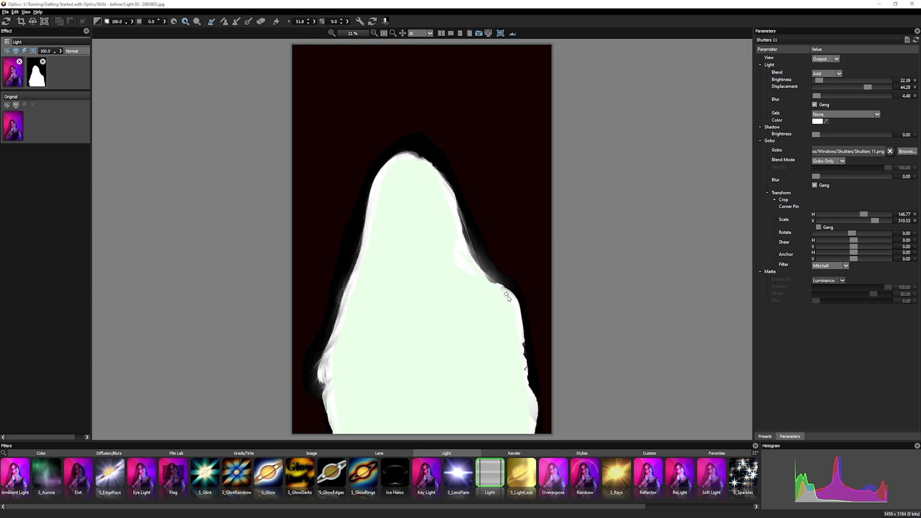
pyautogui.press('Escape')
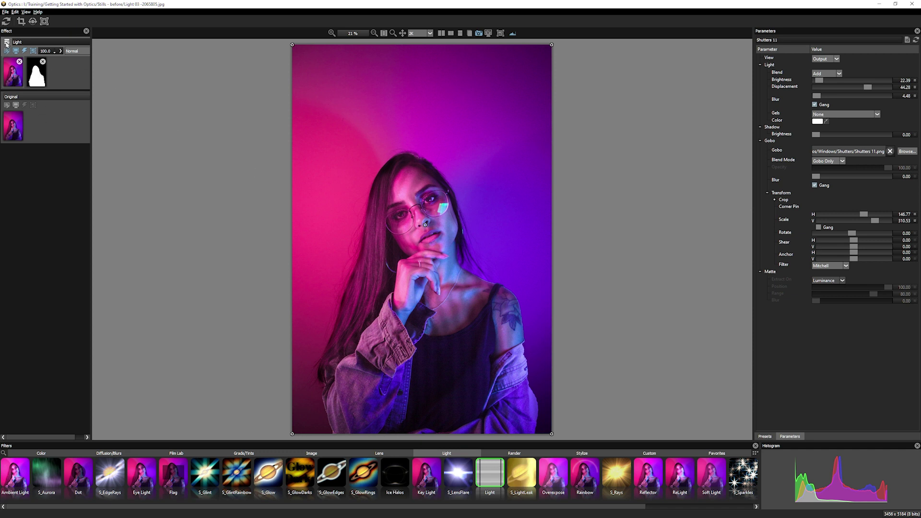
# Add a new layer with the Light filter and an inverted copy of the woman's mask
pyautogui.click(7, 43)
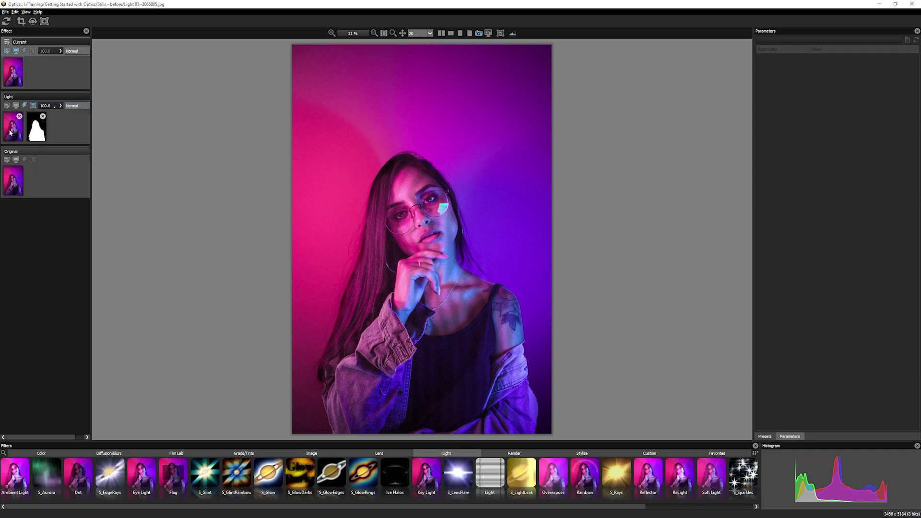
pyautogui.moveTo(10, 131); pyautogui.dragTo(15, 76)
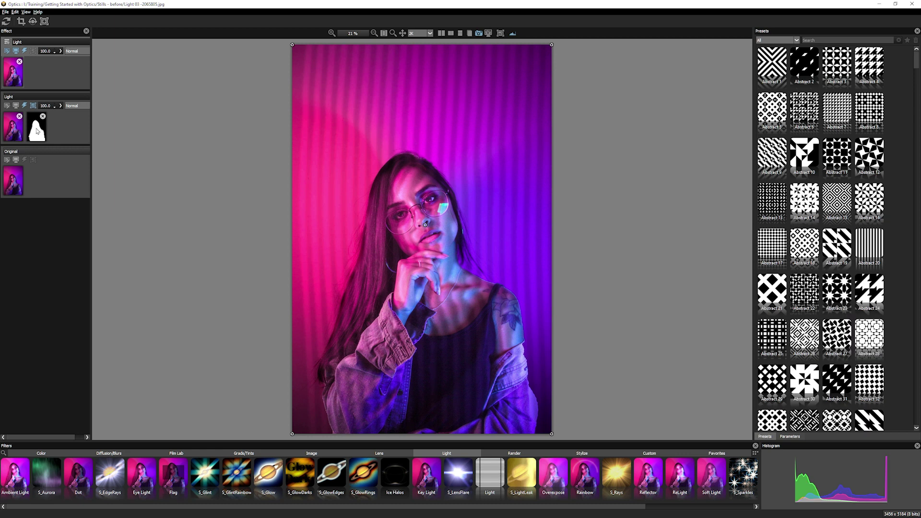
pyautogui.moveTo(37, 130); pyautogui.dragTo(45, 83)
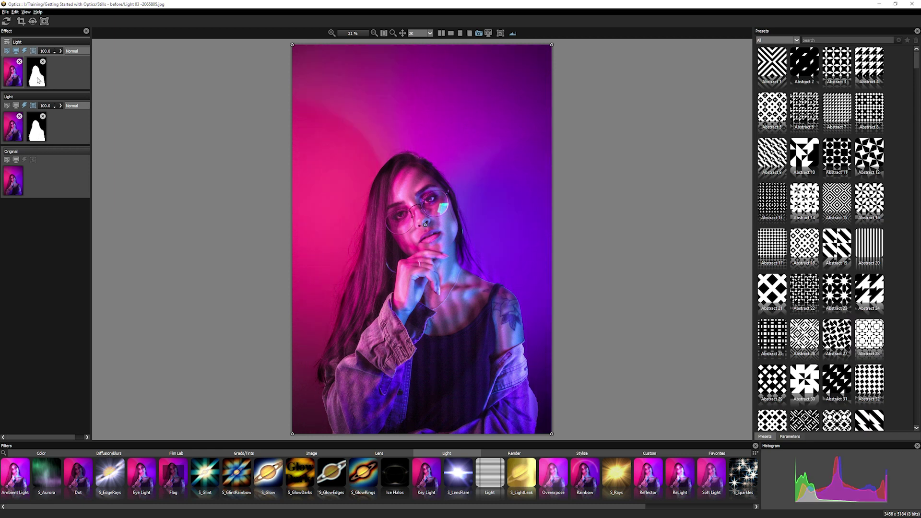
pyautogui.click(38, 80)
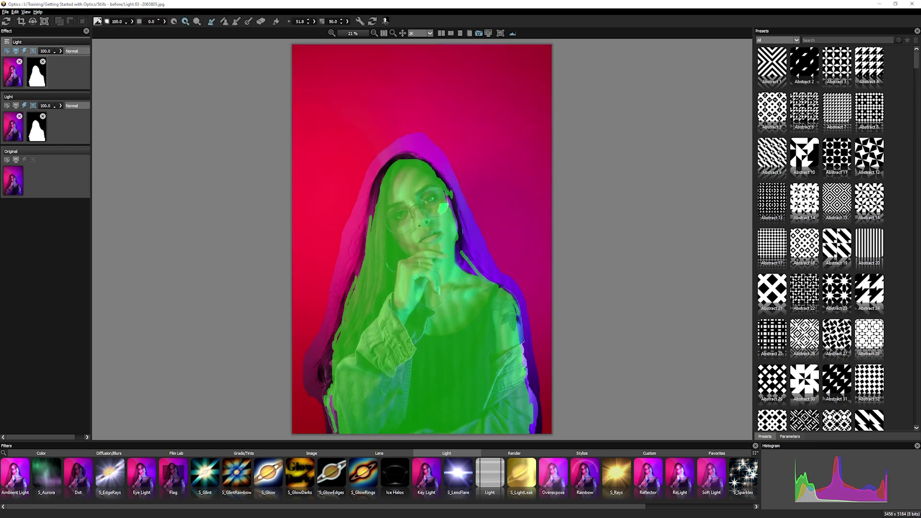
pyautogui.click(98, 22)
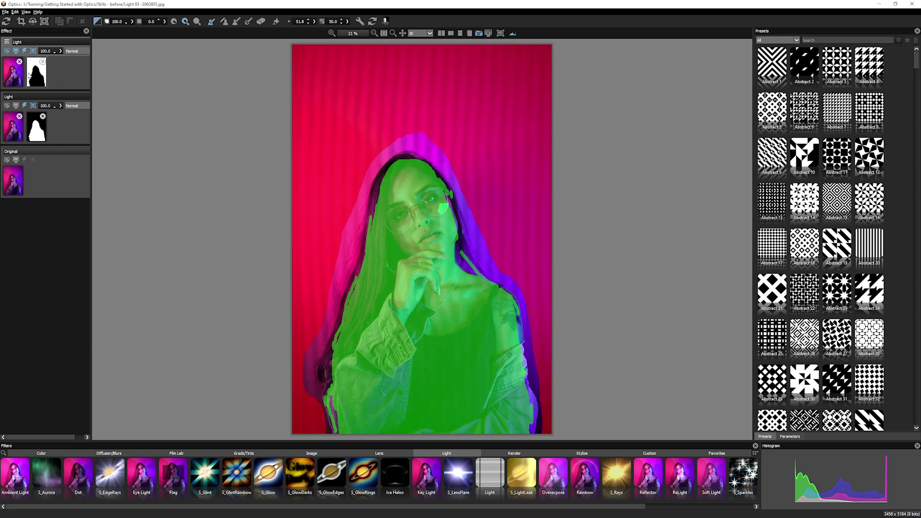
pyautogui.click(25, 74)
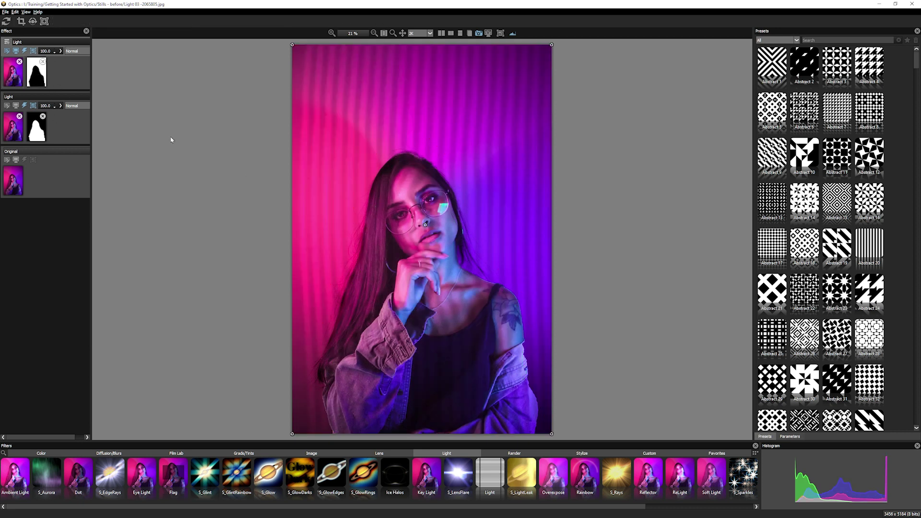
# Reset the background light's Displacement to 0 for straight stripes
pyautogui.click(790, 436)
pyautogui.moveTo(867, 87)
pyautogui.mouseDown()
pyautogui.moveTo(820, 88)
pyautogui.moveTo(859, 87)
pyautogui.mouseUp()
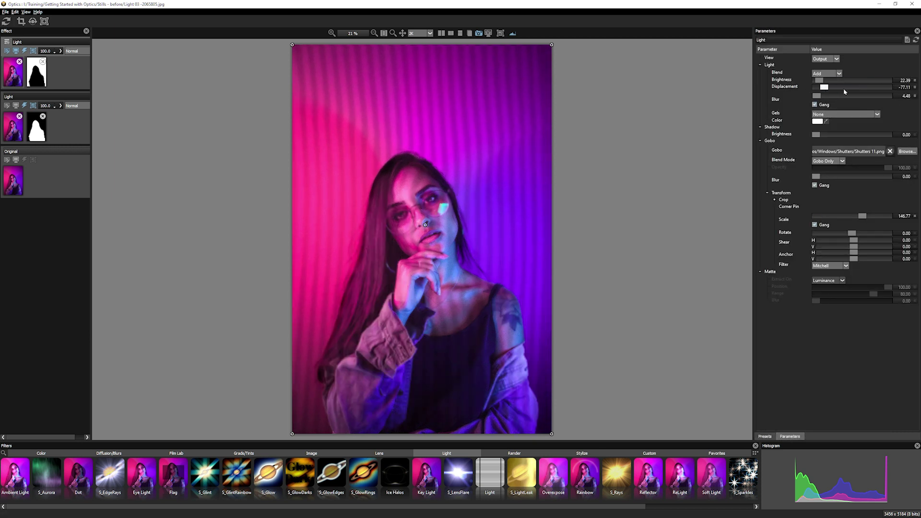
pyautogui.click(915, 87)
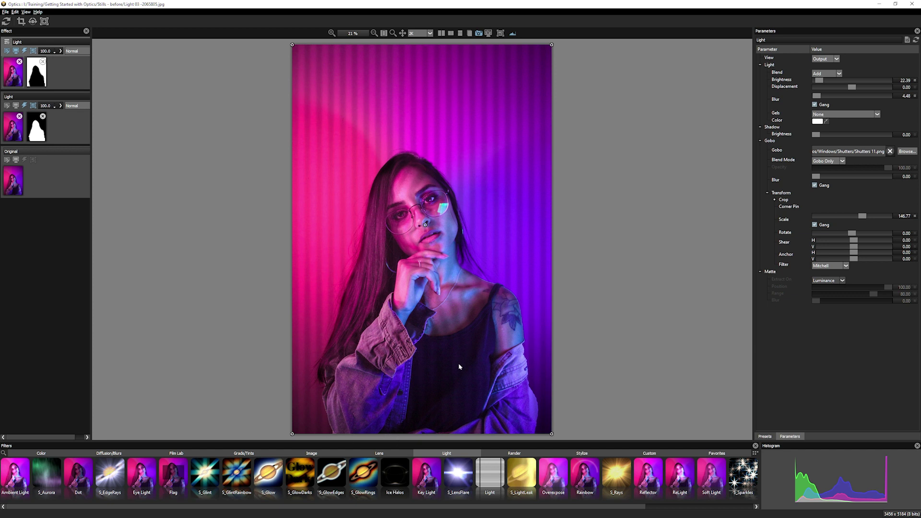
# Rename the layers 'Light Background' and 'Light Model'
pyautogui.doubleClick(19, 41)
pyautogui.click(14, 42)
pyautogui.write('ound')
pyautogui.press('Return')
pyautogui.write('odel')
pyautogui.press('Return')
# Add shadow brightness and blur to the background stripes, then brighten the model's light
pyautogui.moveTo(822, 133); pyautogui.dragTo(839, 135)
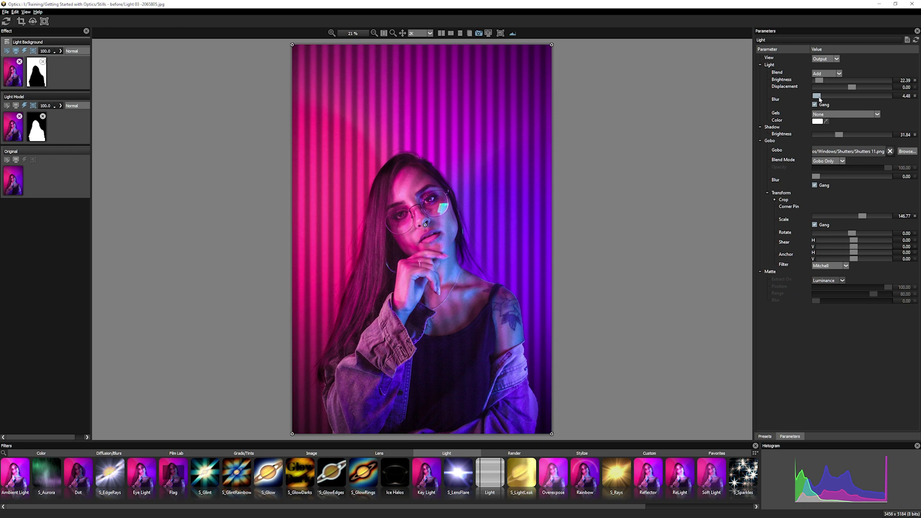
pyautogui.moveTo(818, 99); pyautogui.dragTo(820, 98)
pyautogui.hotkey('ctrl', 'z')
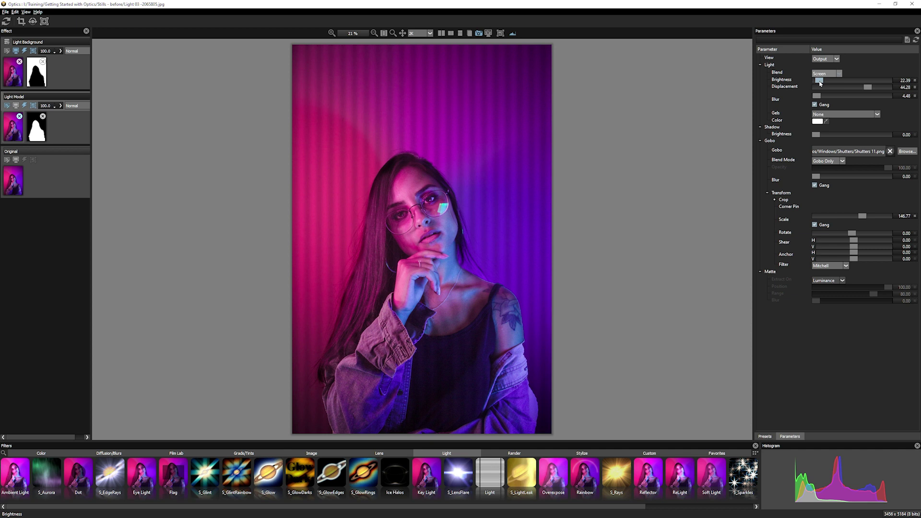
pyautogui.moveTo(819, 81); pyautogui.dragTo(821, 80)
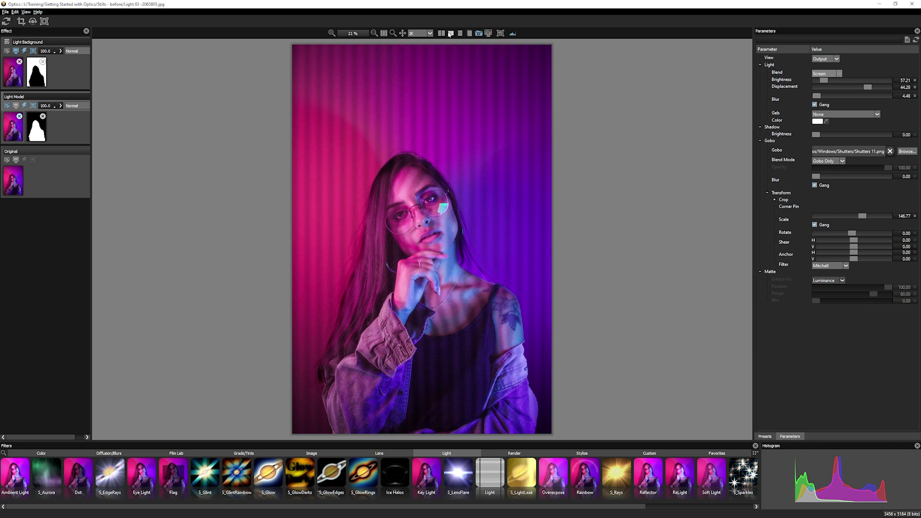
# Compare the striped portrait against the original in split view
pyautogui.click(449, 33)
pyautogui.moveTo(292, 41); pyautogui.dragTo(415, 41)
pyautogui.moveTo(397, 10)
pyautogui.mouseDown()
pyautogui.moveTo(253, 15)
pyautogui.moveTo(604, 15)
pyautogui.moveTo(273, 34)
pyautogui.mouseUp()
pyautogui.click(769, 437)
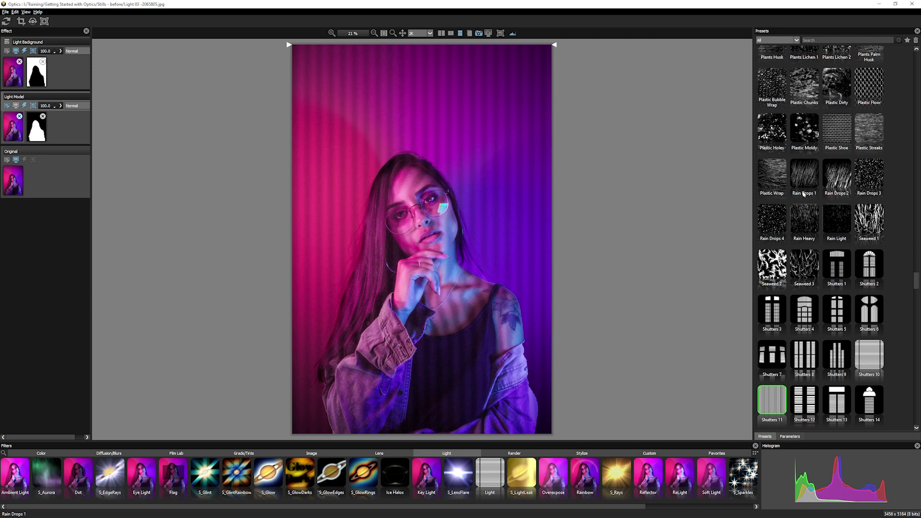
pyautogui.click(799, 437)
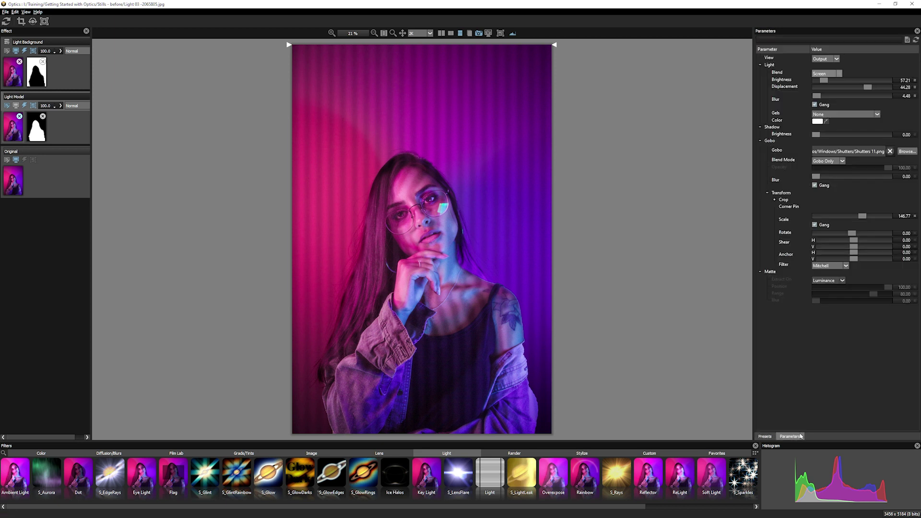